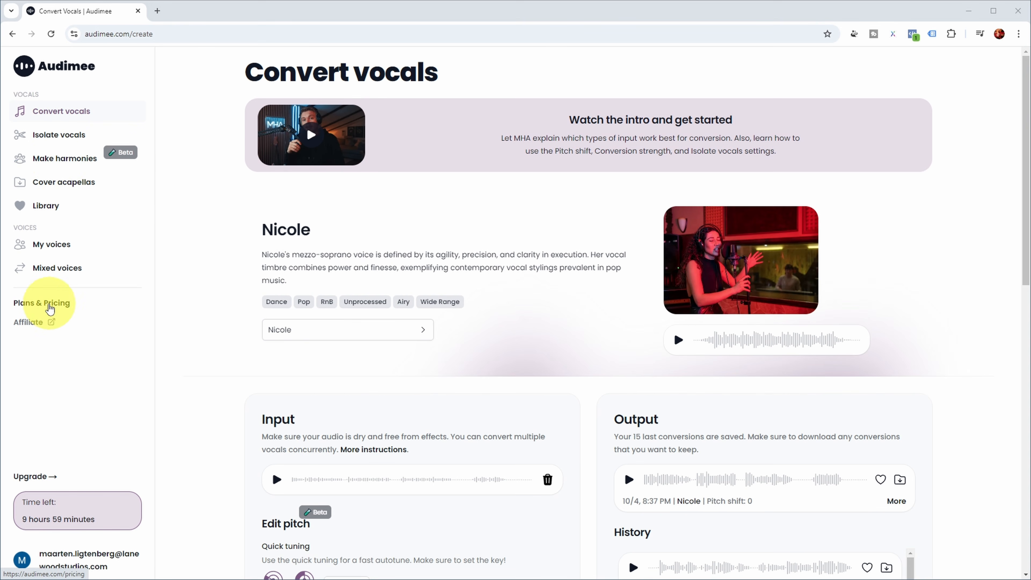
Open the plans and pricing page and compare harmony maker access between the Free and Starter plans.
{"action": "left_click", "coordinate": [41, 306]}
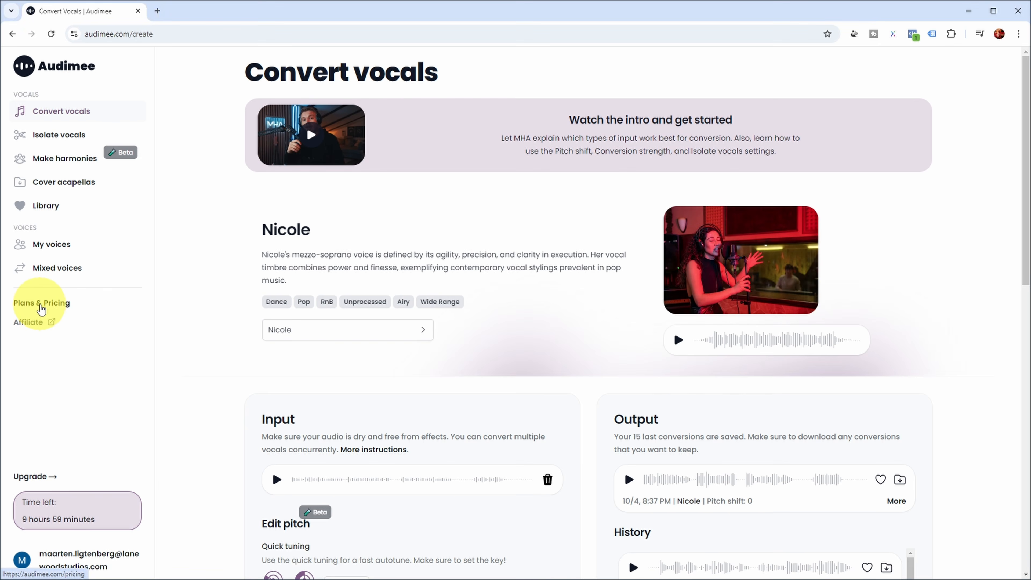
{"action": "scroll", "coordinate": [180, 337], "scroll_direction": "down", "scroll_amount": 2}
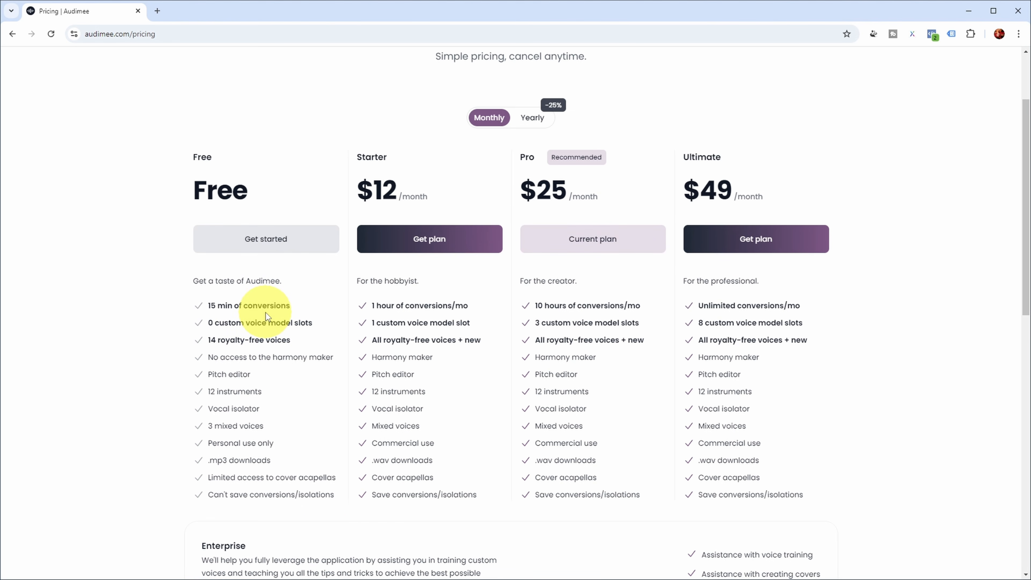
{"action": "left_click_drag", "start_coordinate": [331, 357], "coordinate": [210, 357]}
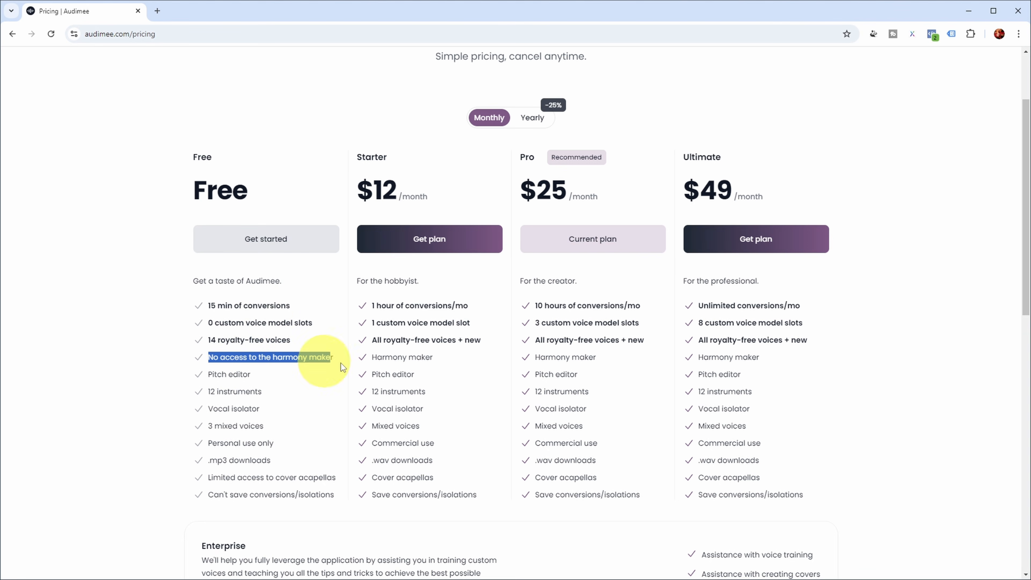
{"action": "left_click_drag", "start_coordinate": [372, 357], "coordinate": [438, 359]}
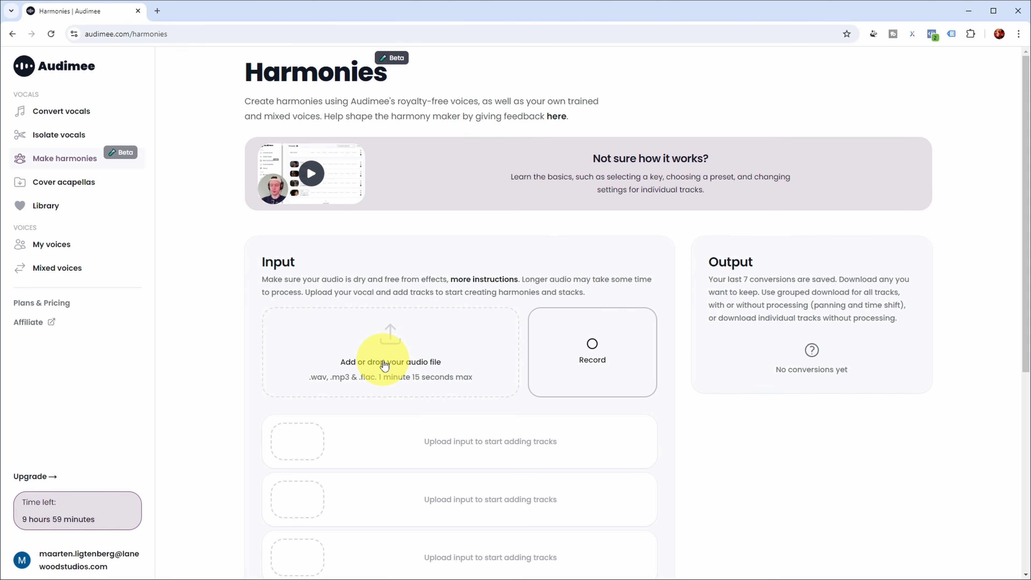
Upload a vocal audio file as the harmony input and set its key to C Maj.
{"action": "left_click", "coordinate": [384, 366]}
{"action": "double_click", "coordinate": [260, 73]}
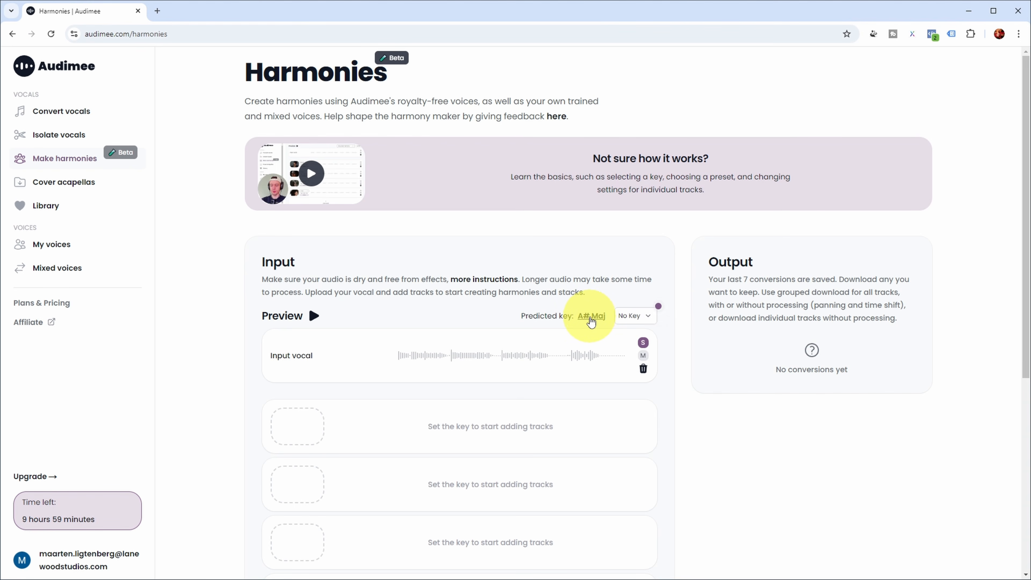
{"action": "left_click", "coordinate": [648, 316]}
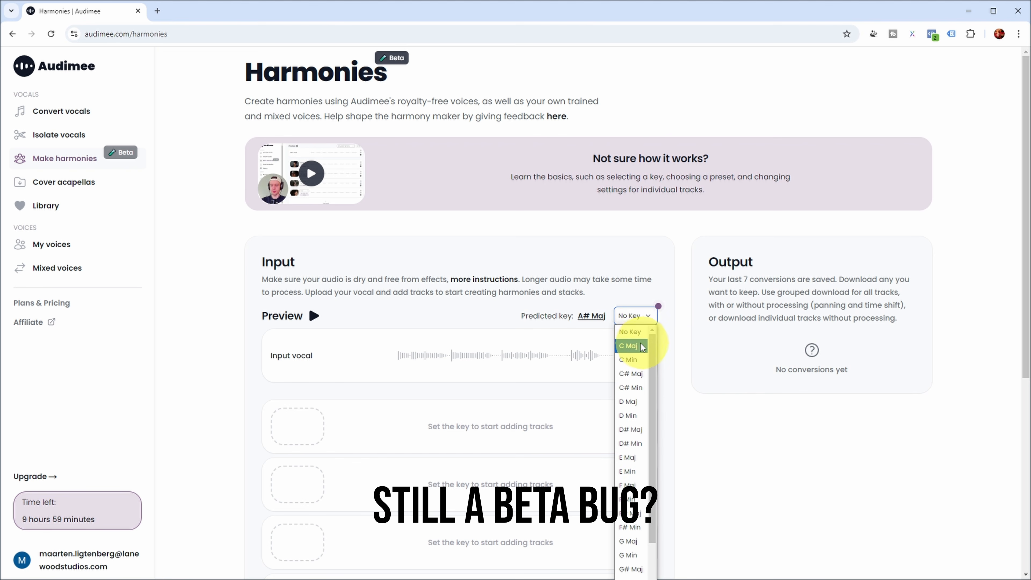
{"action": "left_click", "coordinate": [630, 346]}
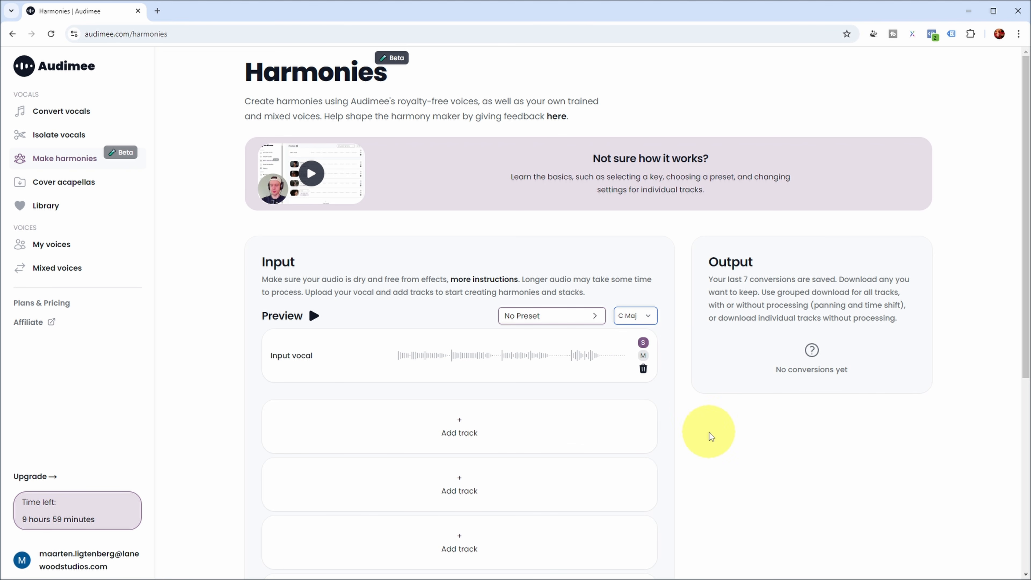
Play and stop a preview of the input vocal and look over the empty harmony track slots.
{"action": "left_click", "coordinate": [314, 316]}
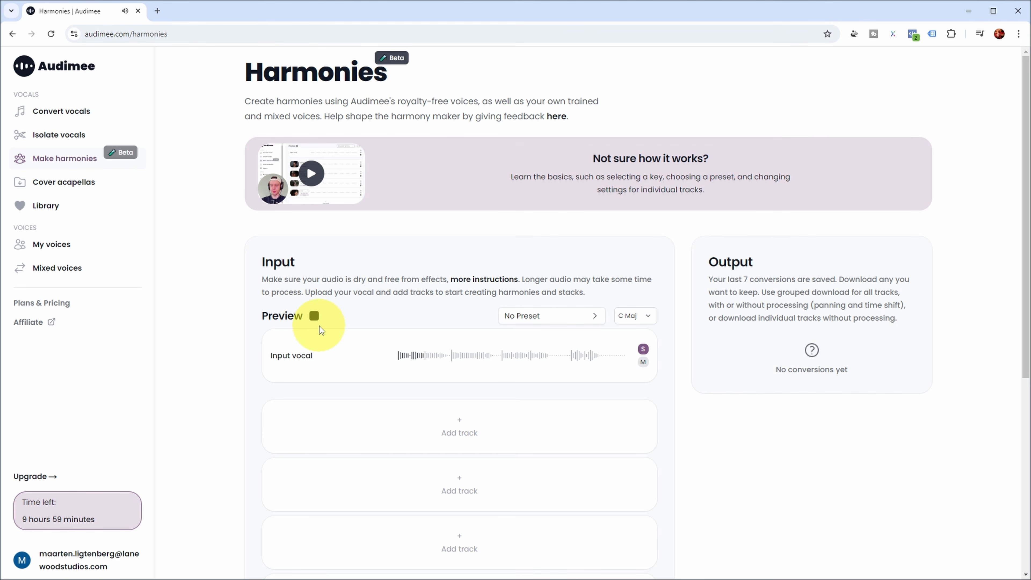
{"action": "left_click", "coordinate": [314, 316]}
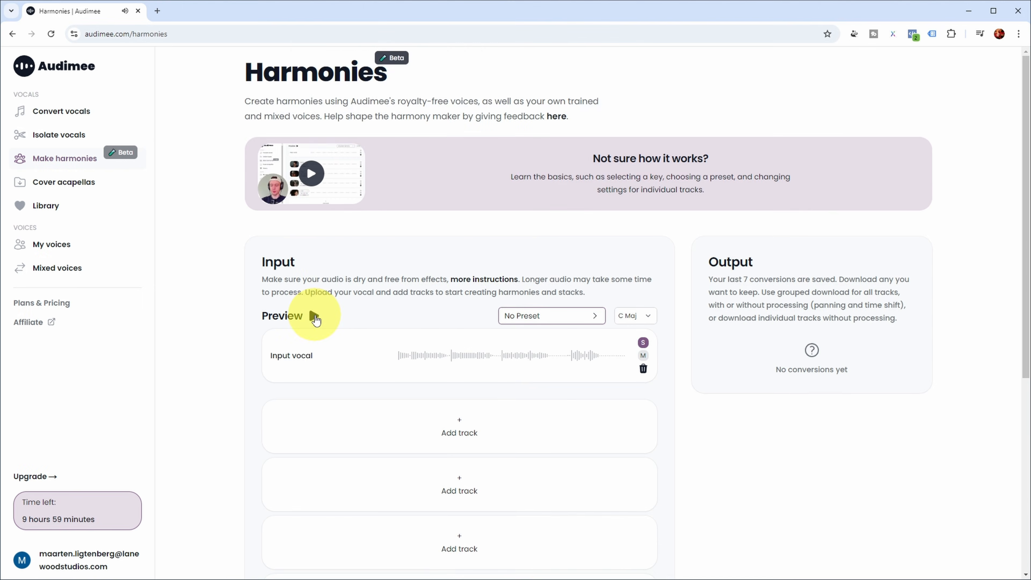
{"action": "left_click_drag", "start_coordinate": [1023, 187], "coordinate": [1020, 369]}
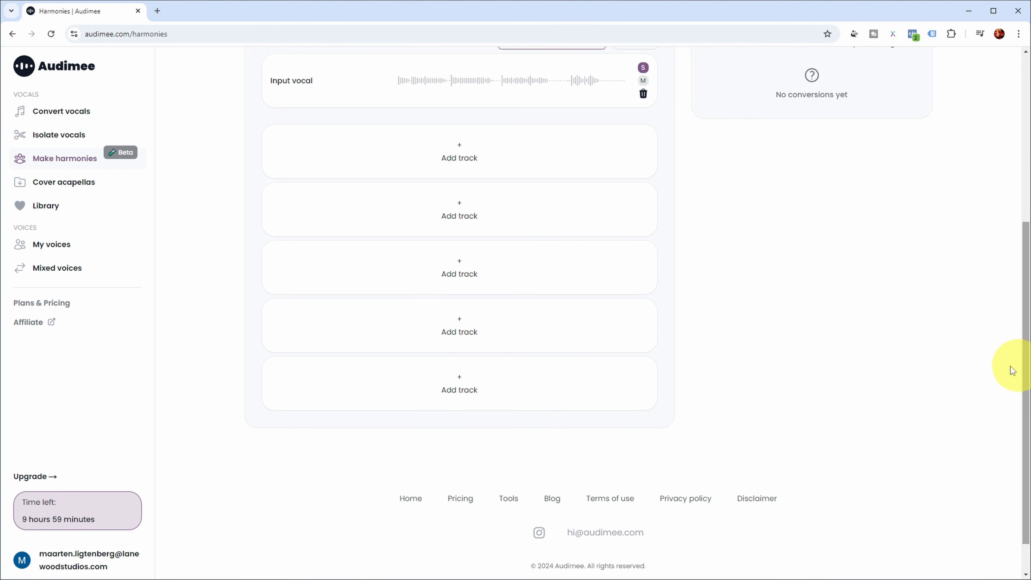
{"action": "scroll", "coordinate": [554, 260], "scroll_direction": "up", "scroll_amount": 5}
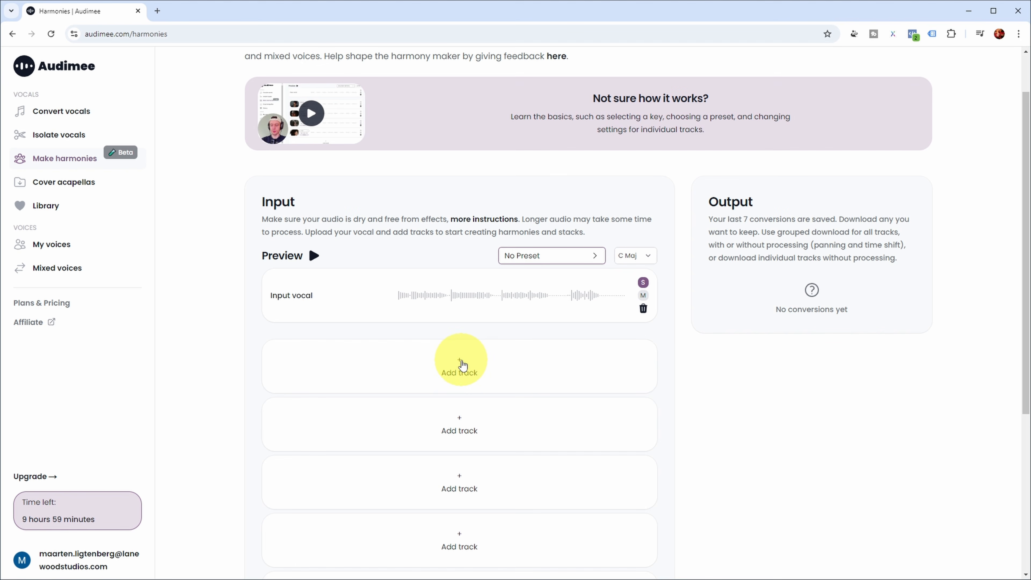
Add a first harmony track, keep its interval on Melody and raise its octave to 1.
{"action": "left_click", "coordinate": [462, 365]}
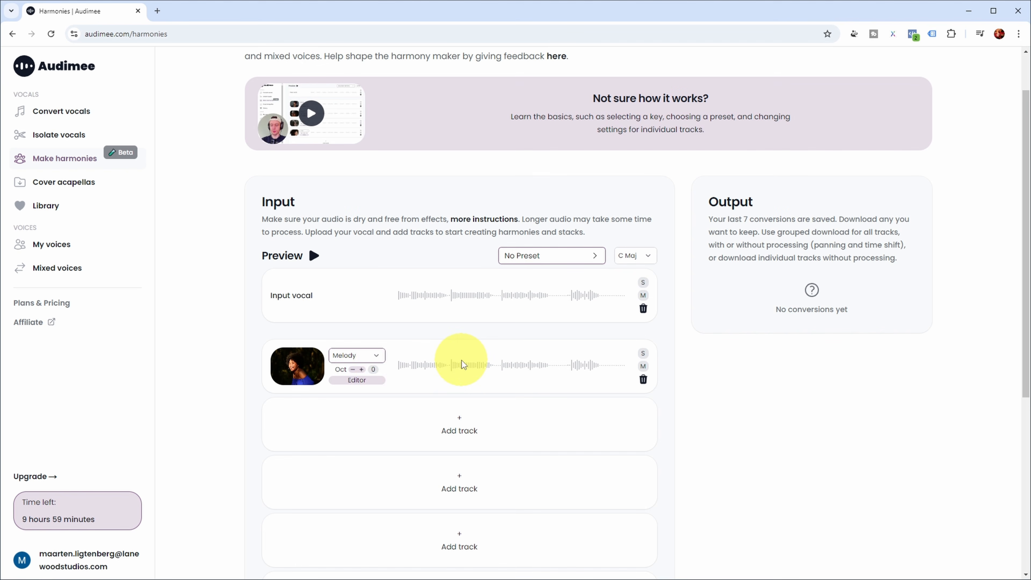
{"action": "left_click", "coordinate": [378, 356]}
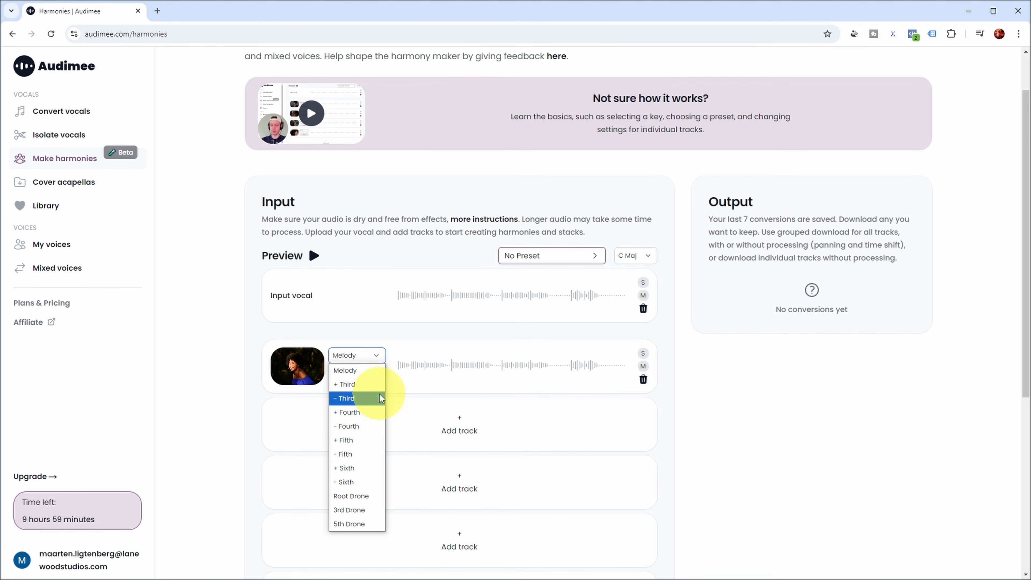
{"action": "left_click", "coordinate": [377, 359]}
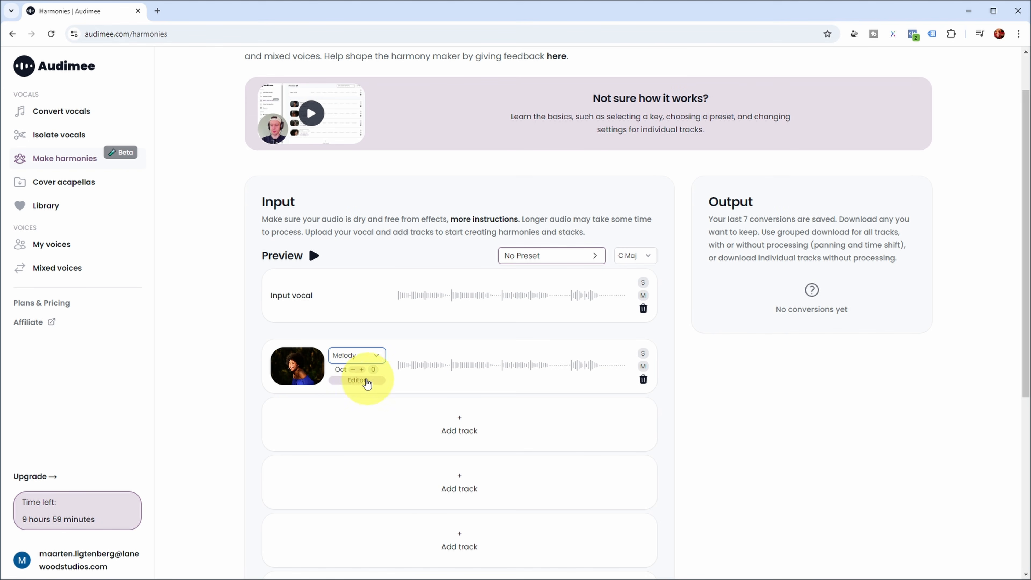
{"action": "left_click", "coordinate": [361, 369]}
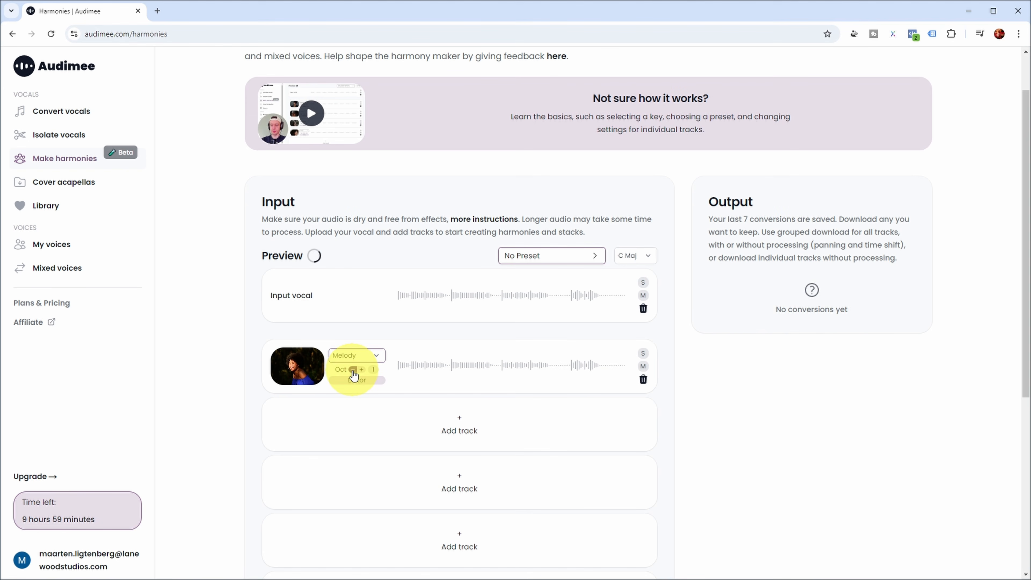
Change the first harmony track's voice to Hailey and set its octave to 0.
{"action": "left_click", "coordinate": [310, 375]}
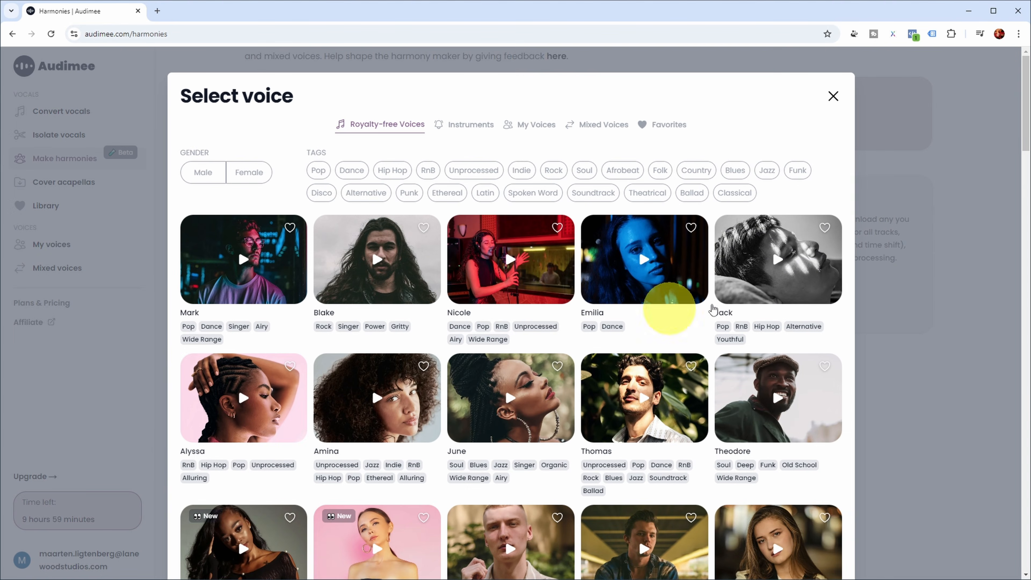
{"action": "left_click_drag", "start_coordinate": [1025, 93], "coordinate": [994, 111]}
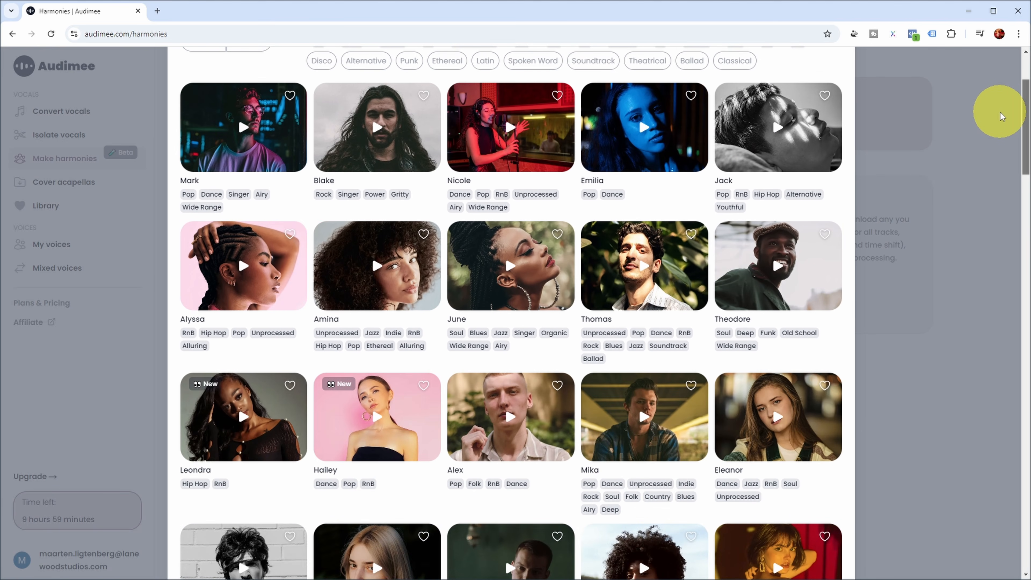
{"action": "left_click", "coordinate": [420, 429]}
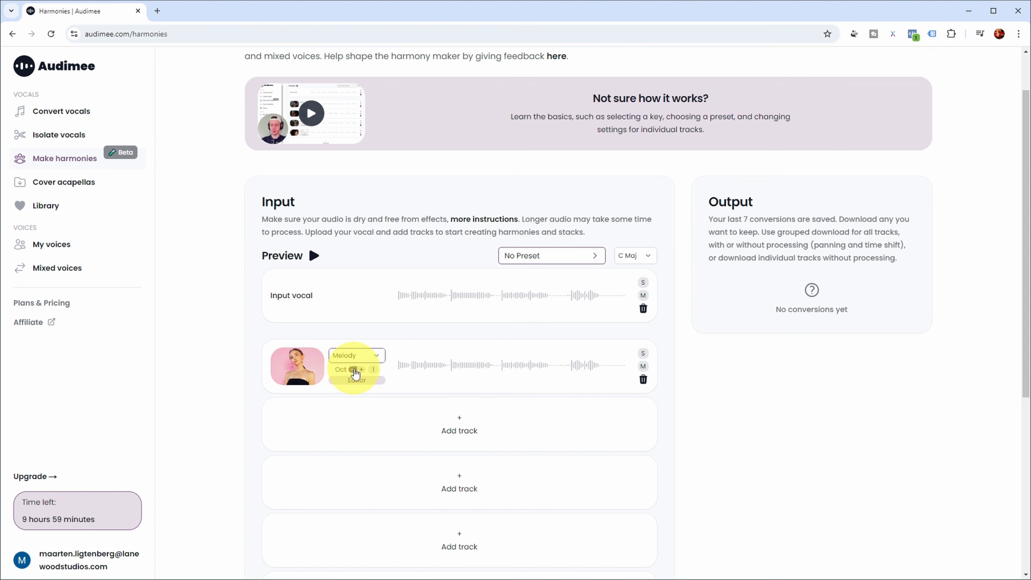
{"action": "left_click", "coordinate": [353, 370]}
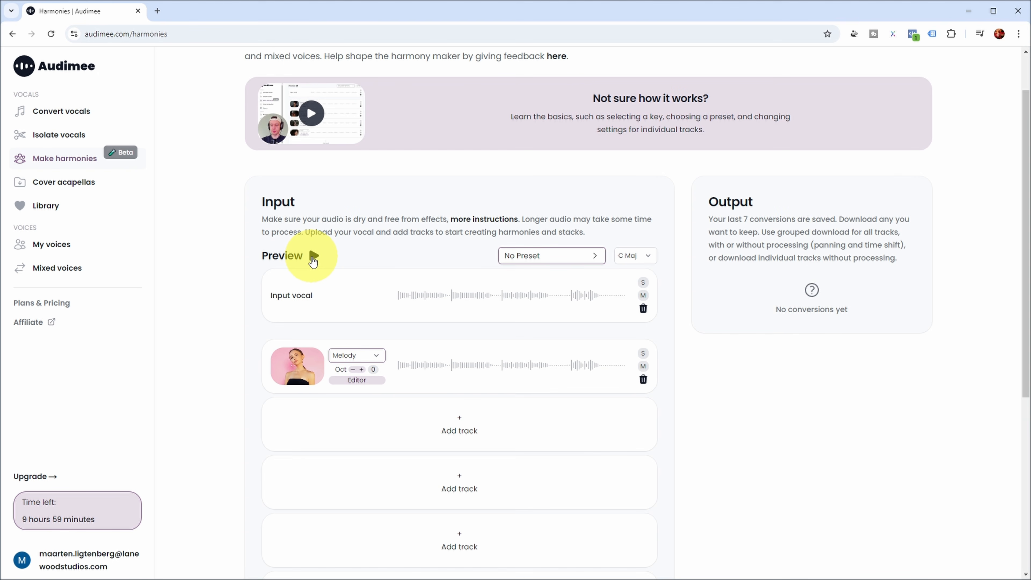
Preview the mix, soloing the input vocal and the Hailey track in turn to compare them.
{"action": "left_click", "coordinate": [313, 256]}
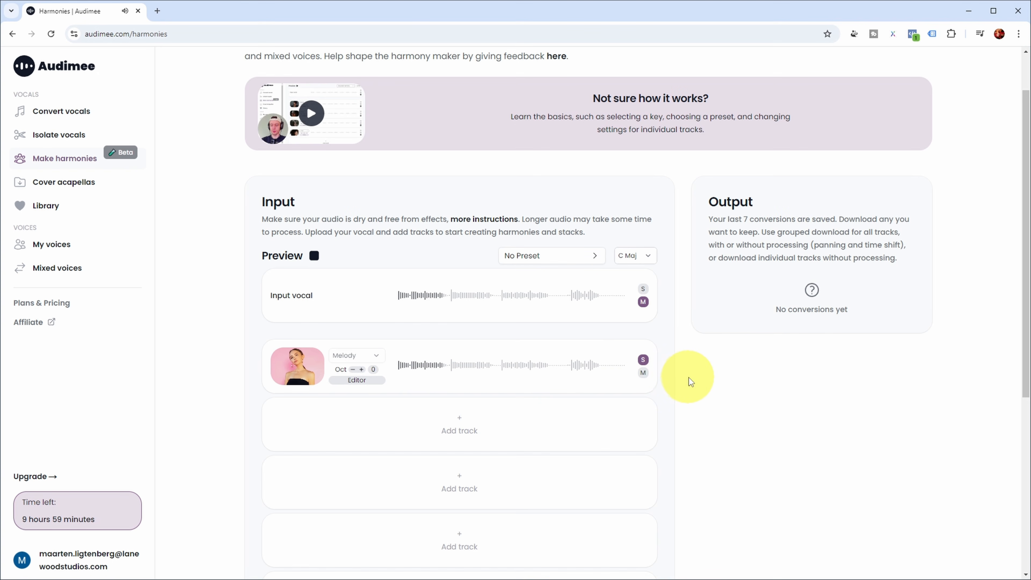
{"action": "left_click", "coordinate": [643, 290]}
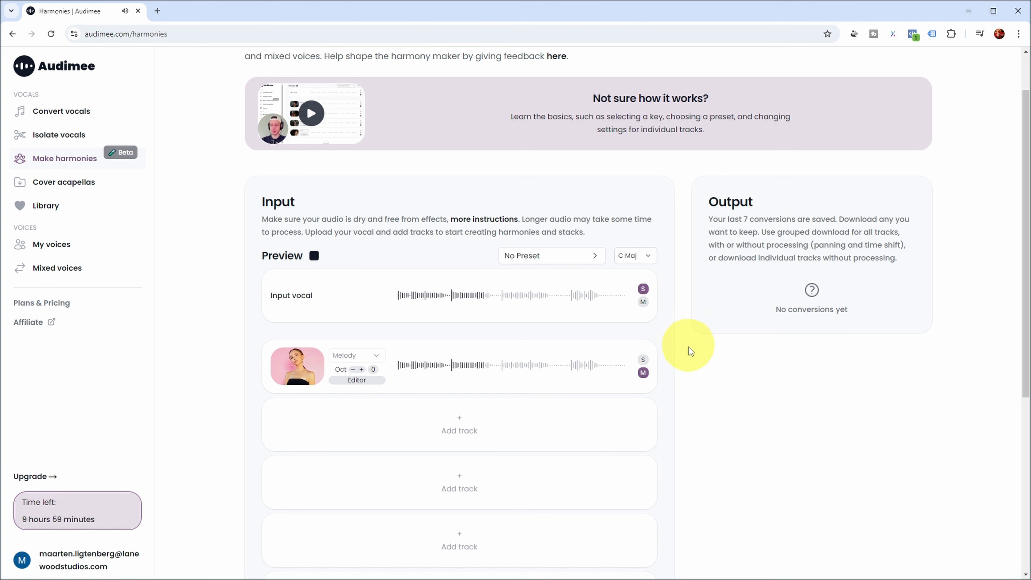
{"action": "left_click", "coordinate": [643, 361]}
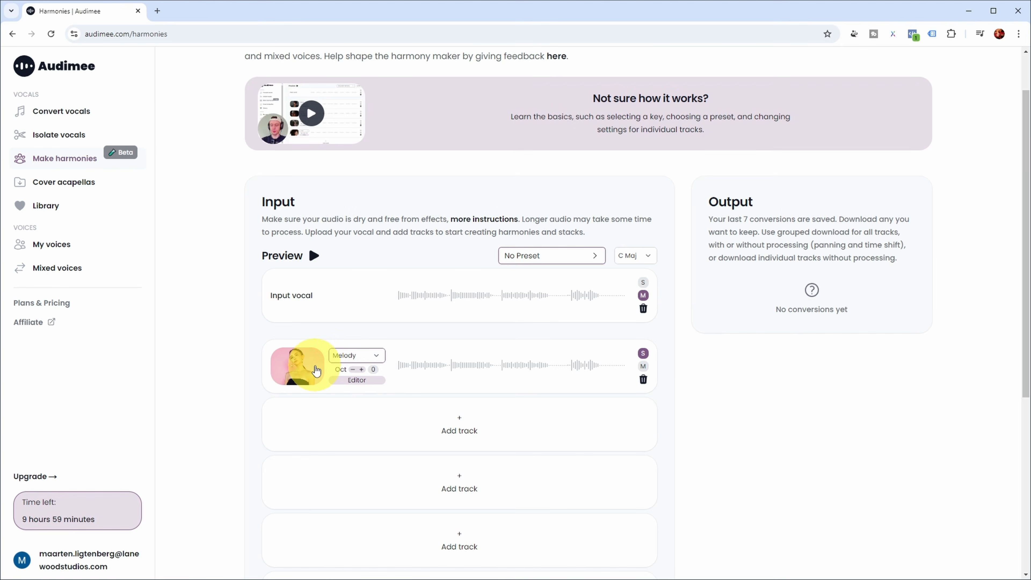
Listen to the sample of the Mark voice and assign it to the first harmony track.
{"action": "left_click", "coordinate": [313, 369]}
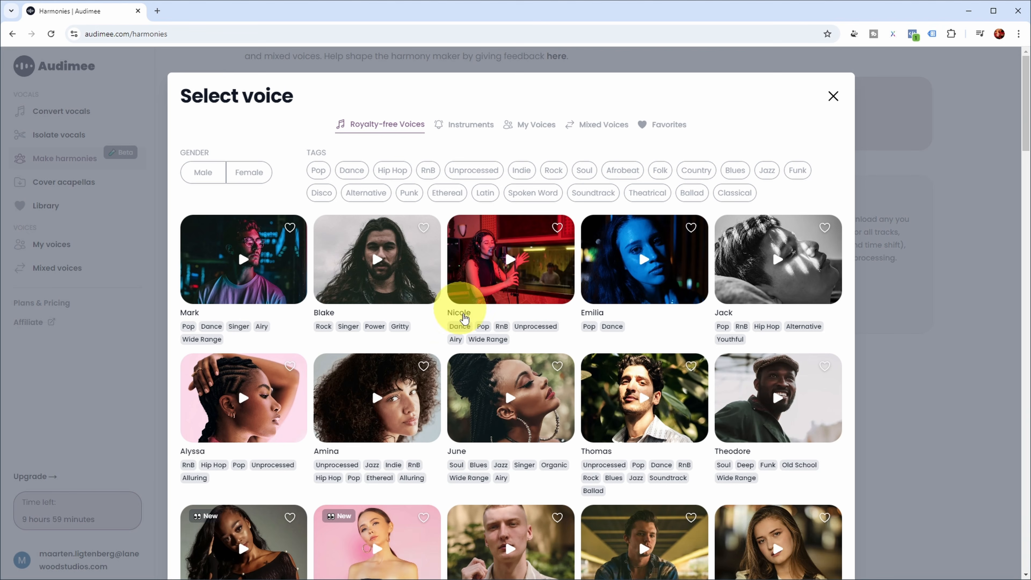
{"action": "left_click", "coordinate": [245, 277]}
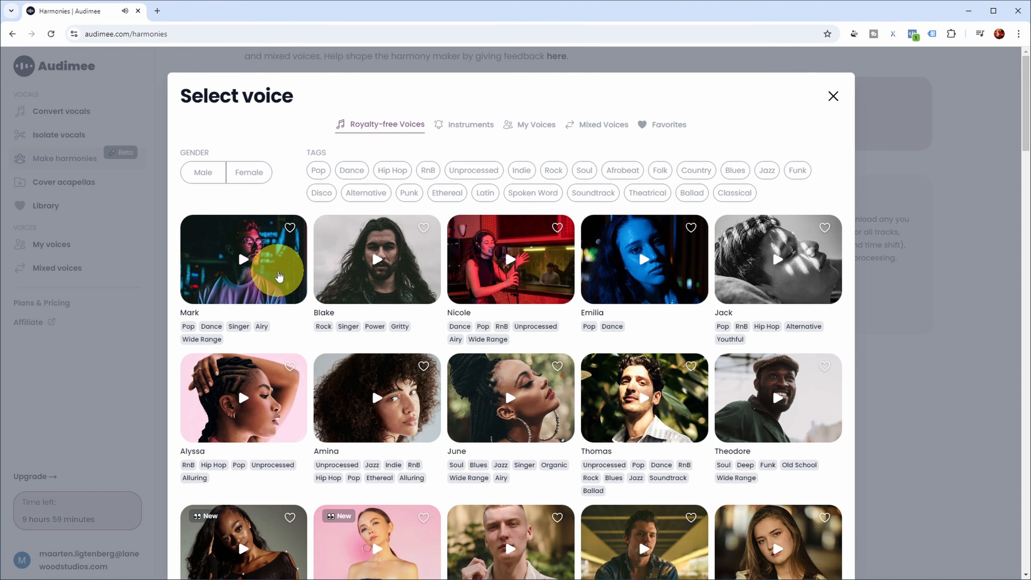
{"action": "left_click", "coordinate": [278, 277]}
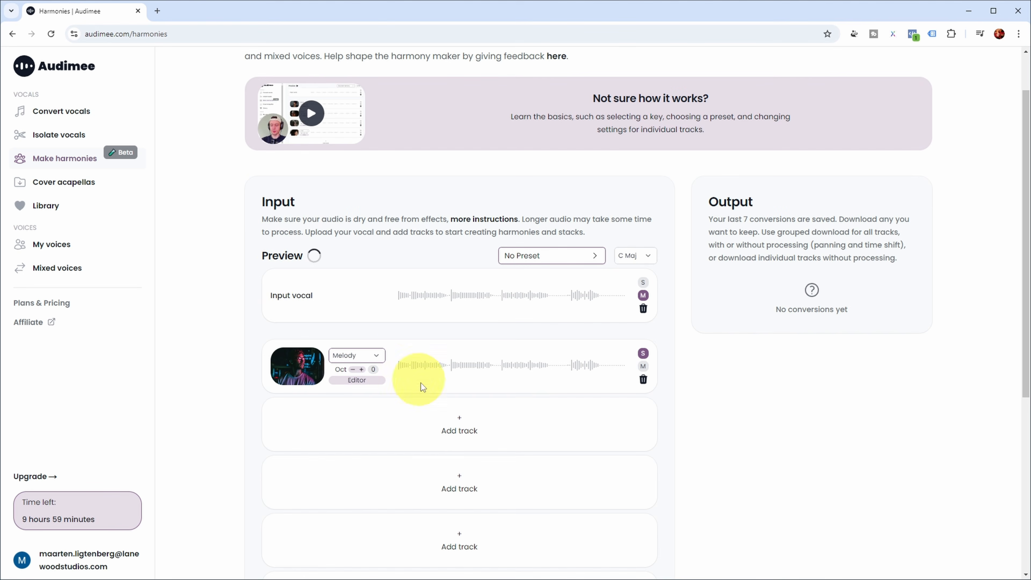
Preview the Mark track soloed and together with the input vocal, and stop playback.
{"action": "left_click", "coordinate": [315, 256]}
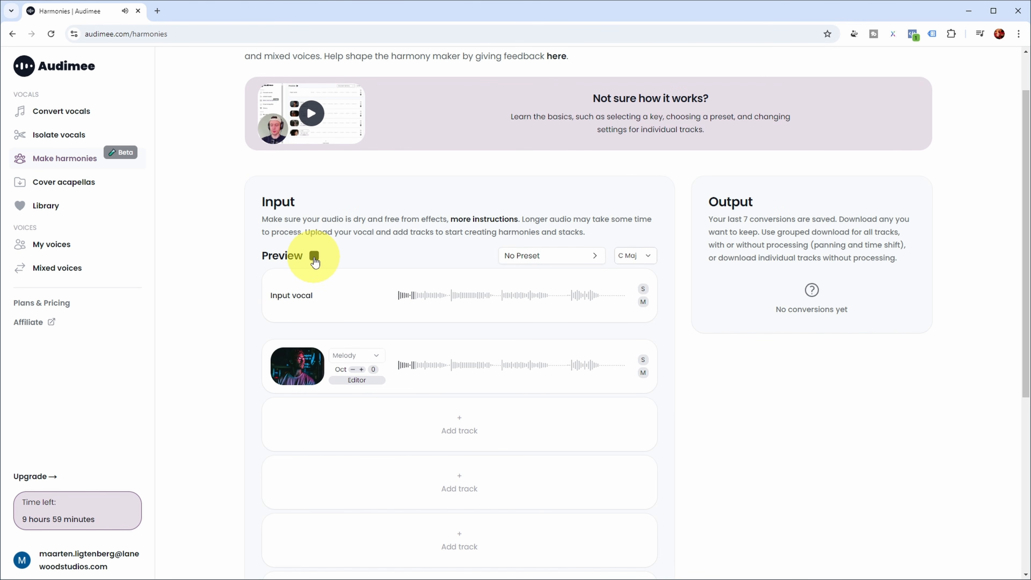
{"action": "left_click", "coordinate": [644, 365]}
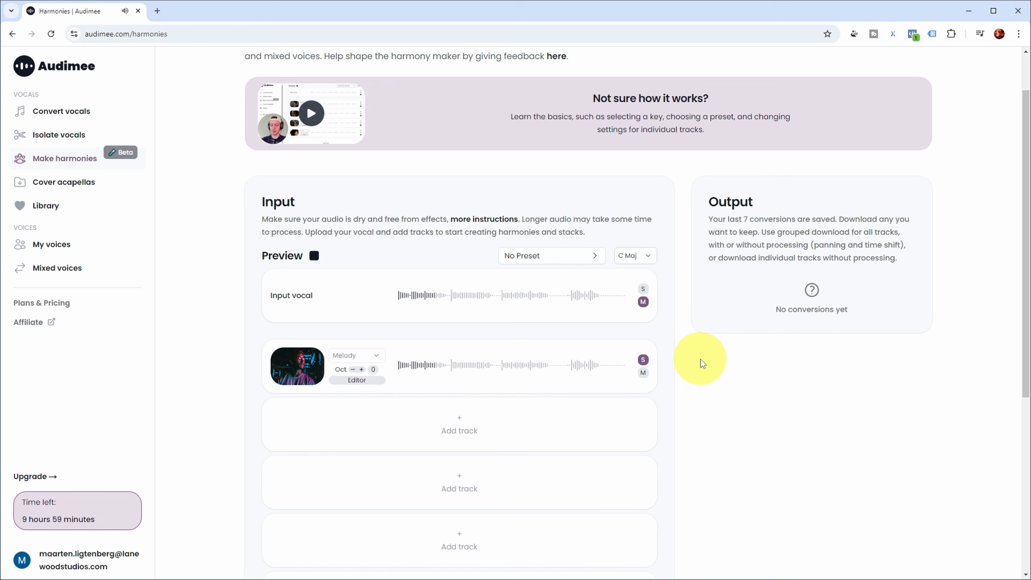
{"action": "left_click", "coordinate": [643, 359]}
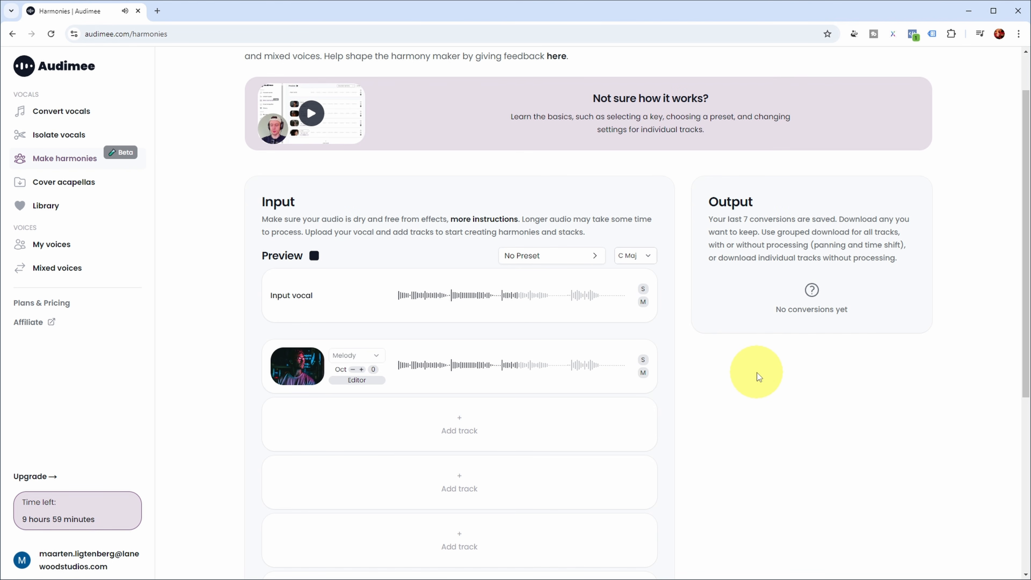
{"action": "left_click", "coordinate": [315, 255]}
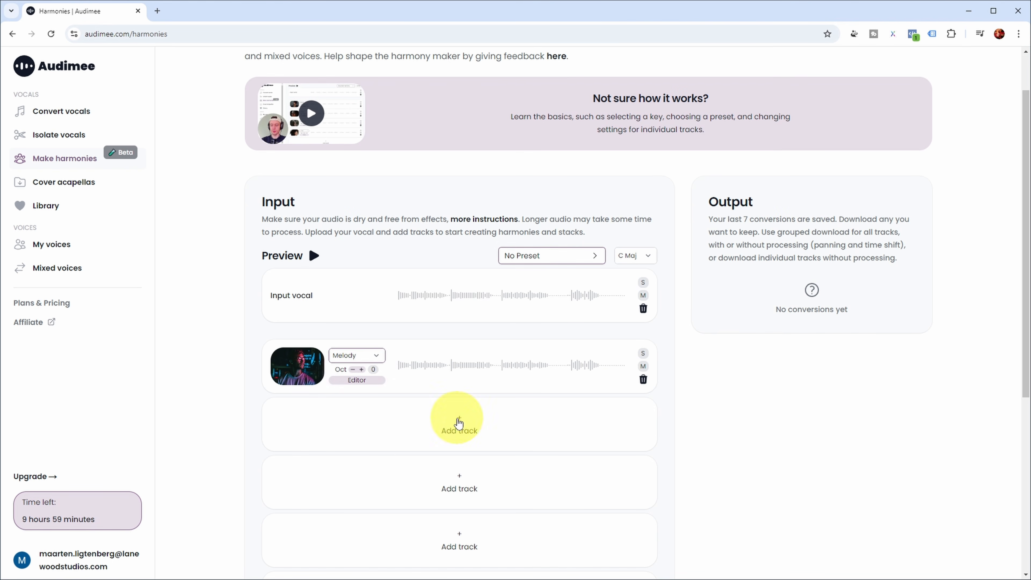
Add a second harmony track with the Nicole voice on Melody and set its octave to 1.
{"action": "left_click", "coordinate": [458, 422]}
{"action": "left_click", "coordinate": [357, 440]}
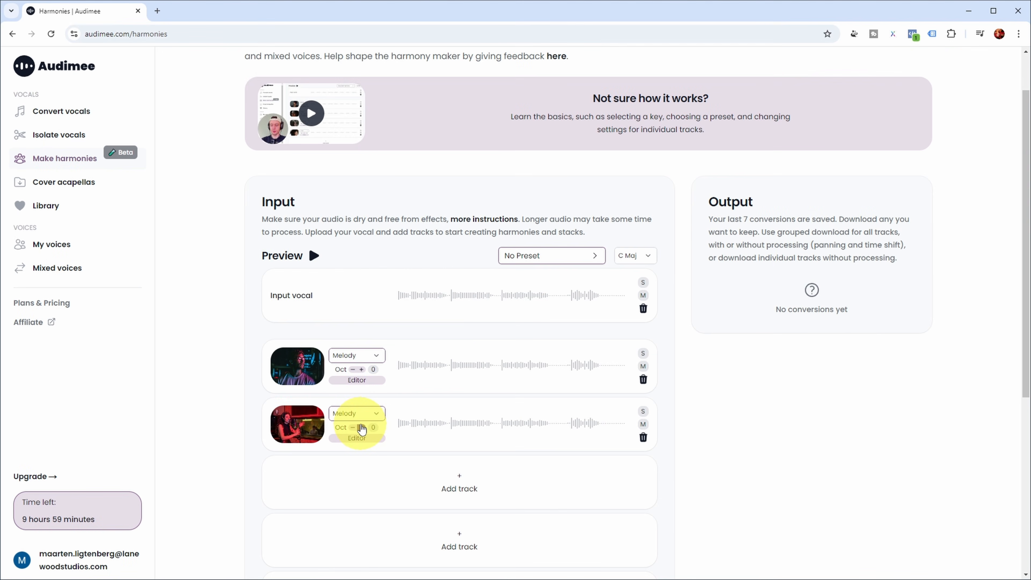
{"action": "left_click", "coordinate": [362, 428]}
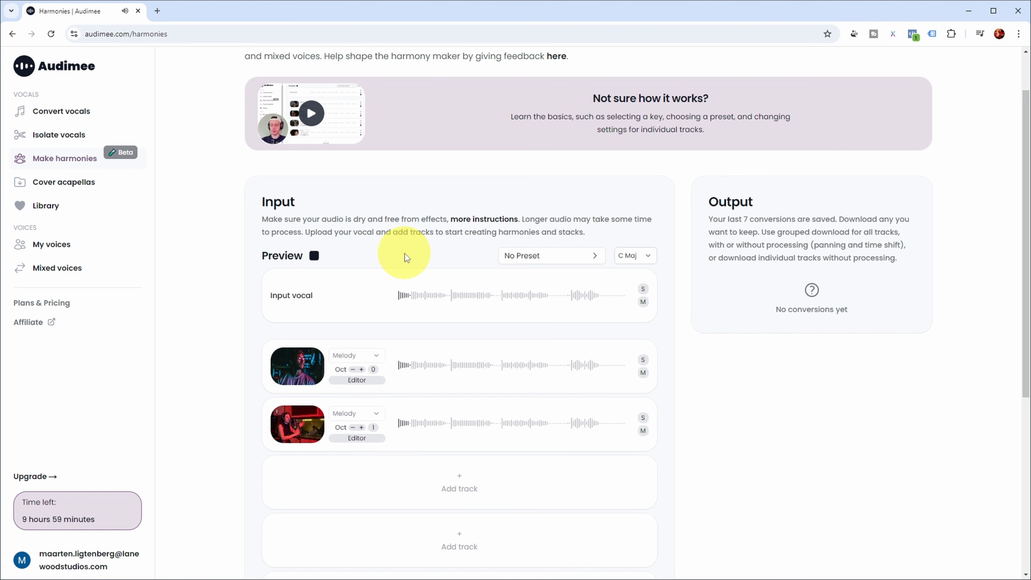
Listen to the Nicole track soloed and mixed with the other tracks, and stop the preview.
{"action": "left_click", "coordinate": [643, 418]}
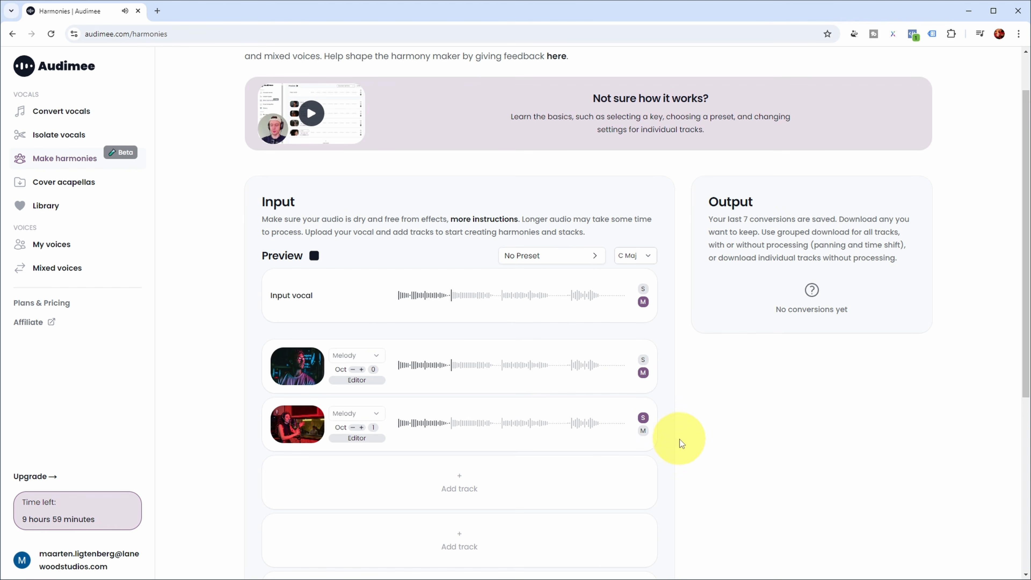
{"action": "left_click", "coordinate": [643, 418]}
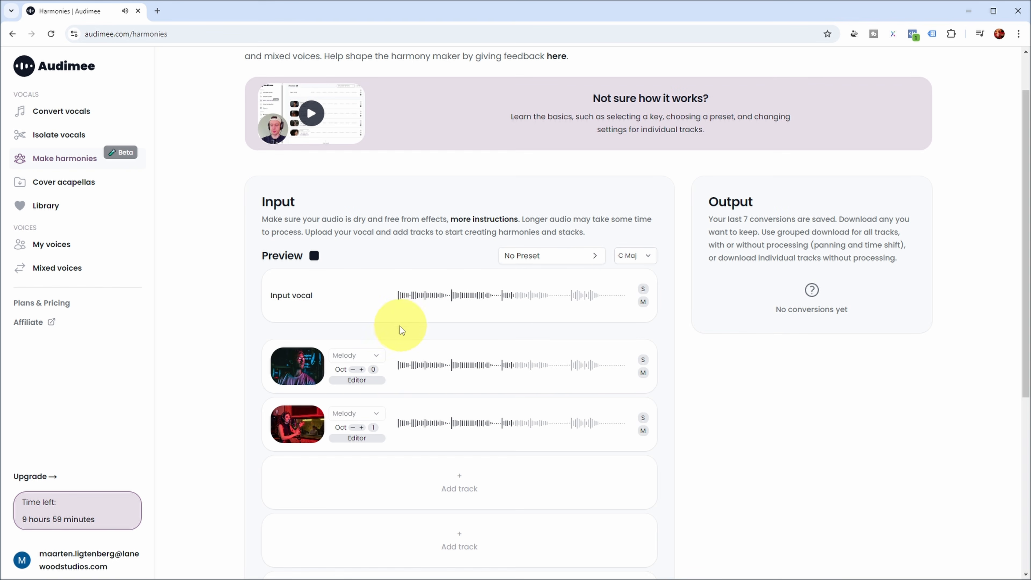
{"action": "left_click", "coordinate": [315, 257]}
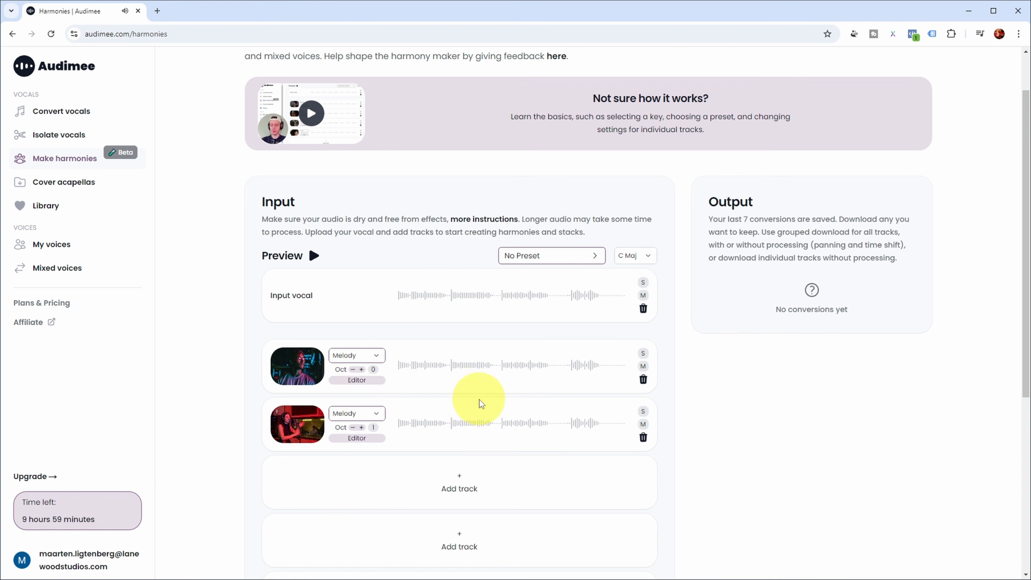
Add a third harmony track below the Nicole track.
{"action": "scroll", "coordinate": [479, 398], "scroll_direction": "down", "scroll_amount": 1}
{"action": "left_click", "coordinate": [458, 416]}
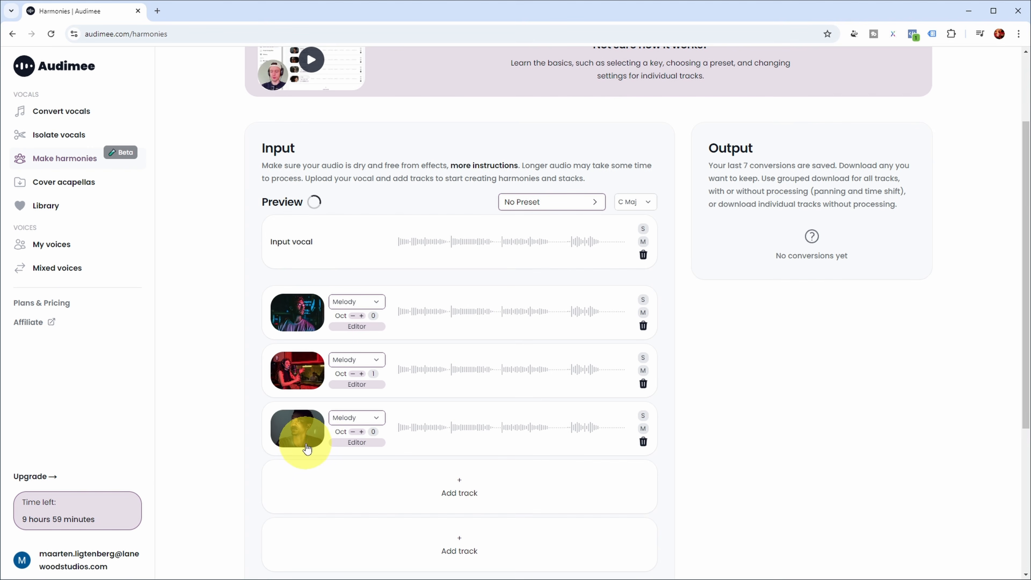
Give the third harmony track the Emilia voice and set its harmony to + Fifth.
{"action": "left_click", "coordinate": [299, 430]}
{"action": "left_click", "coordinate": [391, 286]}
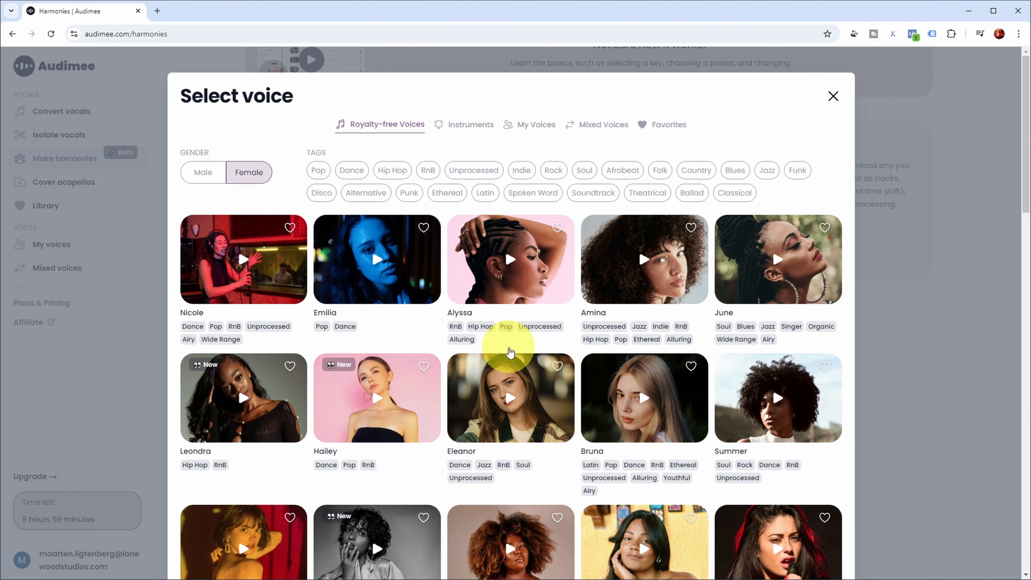
{"action": "left_click", "coordinate": [377, 418]}
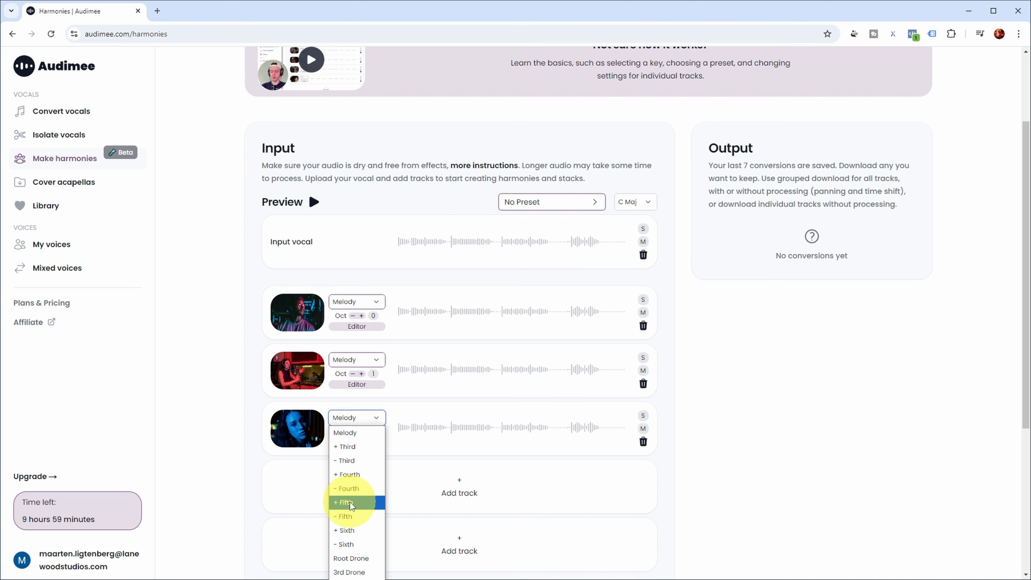
{"action": "left_click", "coordinate": [367, 502]}
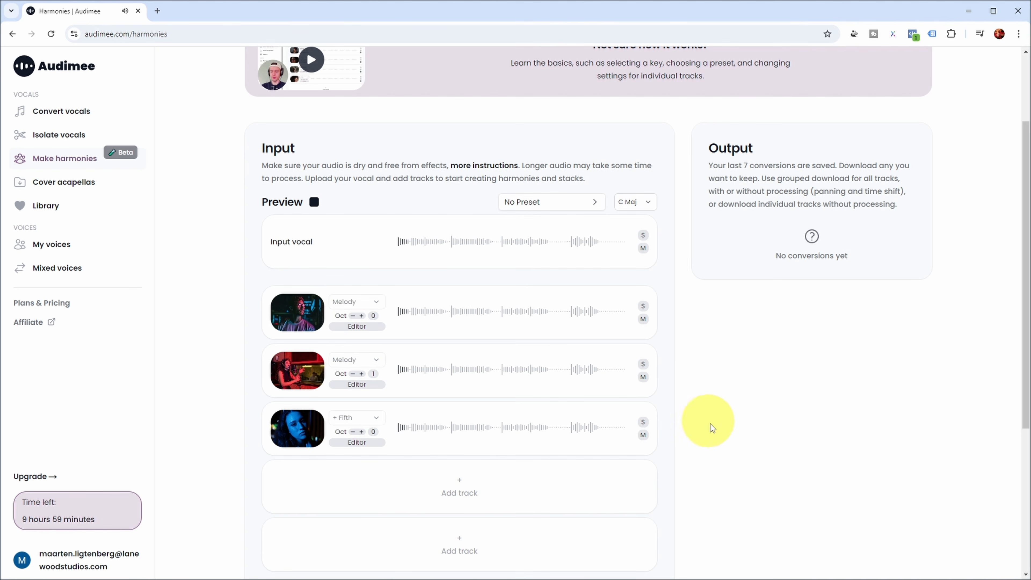
Listen to the Emilia track soloed and together with the other tracks, and stop the preview.
{"action": "left_click", "coordinate": [643, 424]}
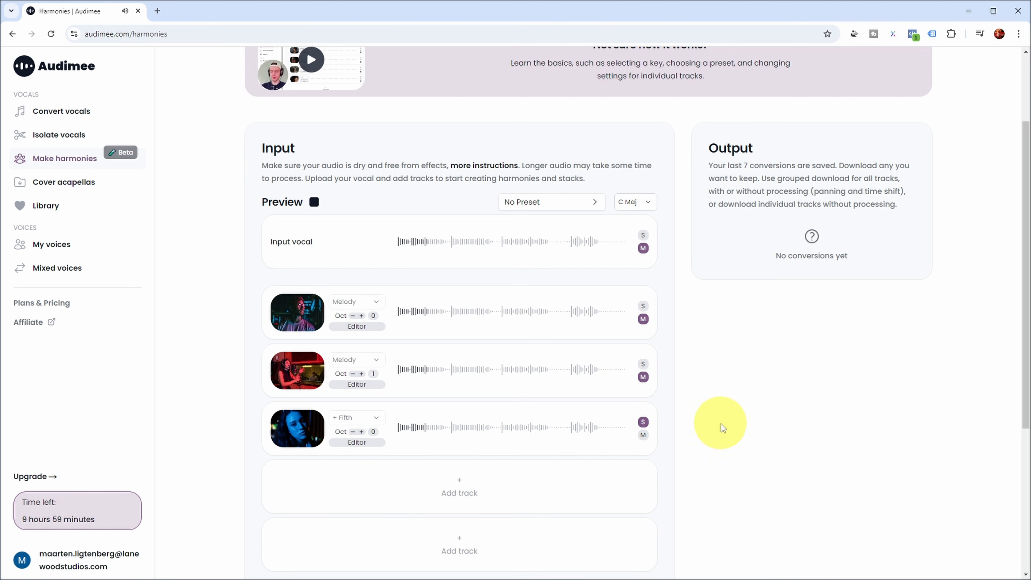
{"action": "left_click", "coordinate": [643, 423]}
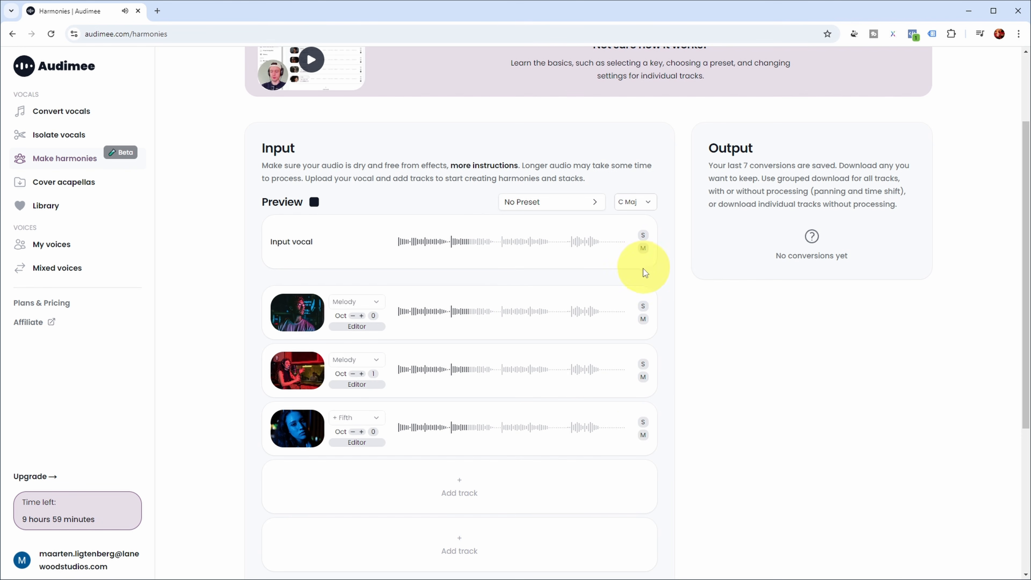
{"action": "left_click", "coordinate": [314, 202]}
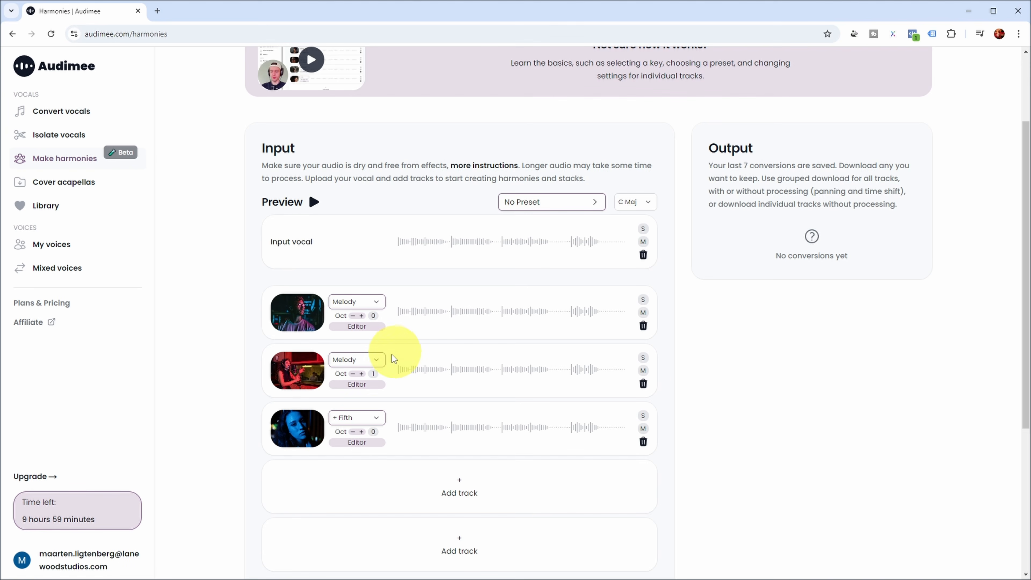
Delete the Nicole and Emilia harmony tracks.
{"action": "left_click", "coordinate": [643, 384]}
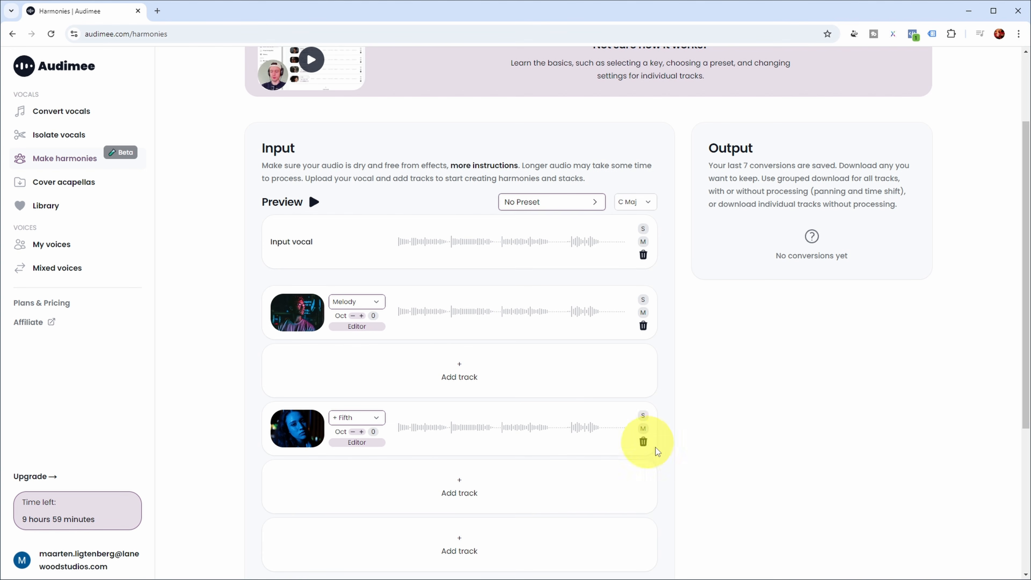
{"action": "left_click", "coordinate": [643, 441]}
Set the remaining Mark track's harmony to + Third and preview it together with the input vocal.
{"action": "left_click", "coordinate": [377, 303]}
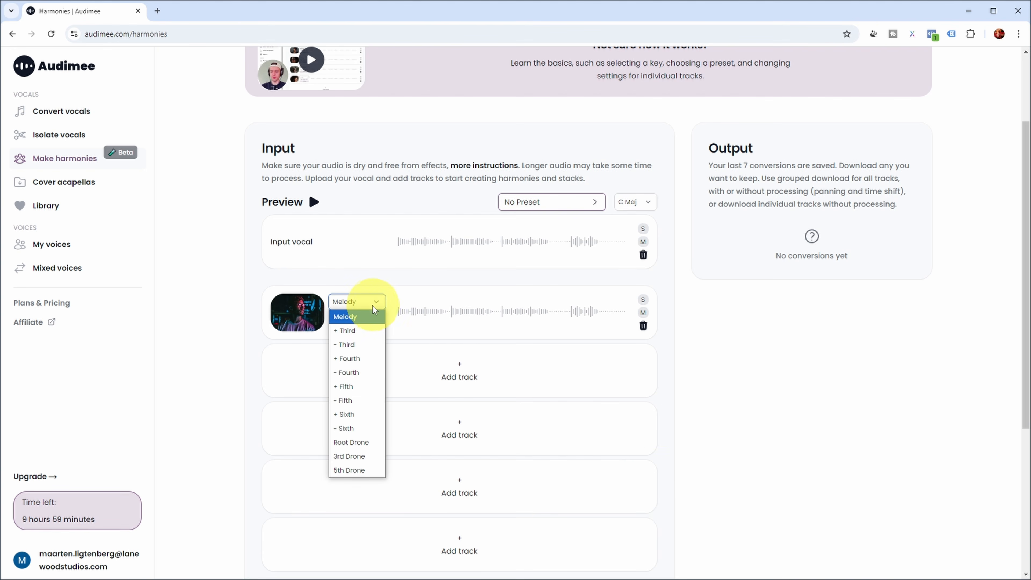
{"action": "left_click", "coordinate": [357, 333]}
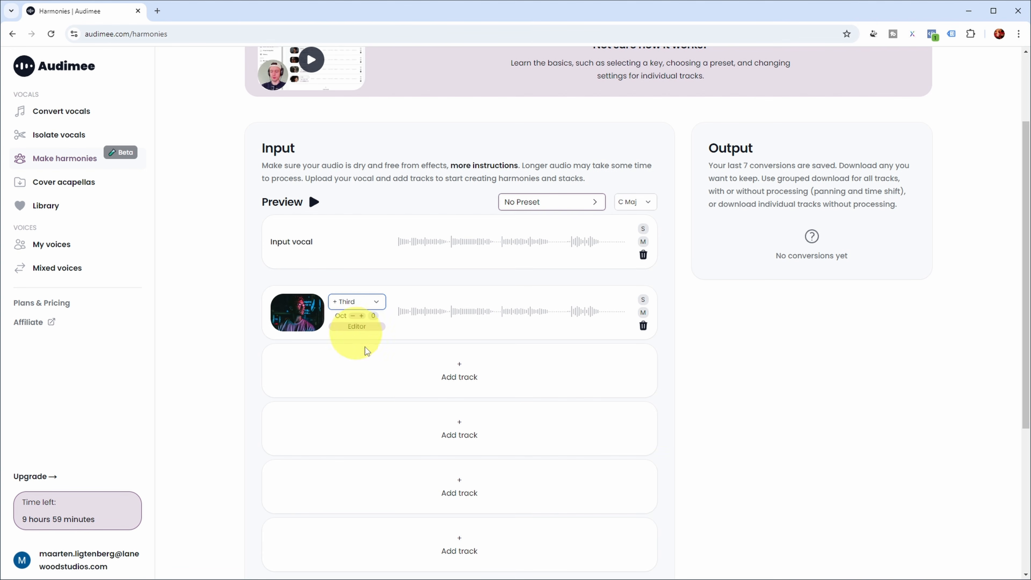
{"action": "left_click", "coordinate": [314, 202]}
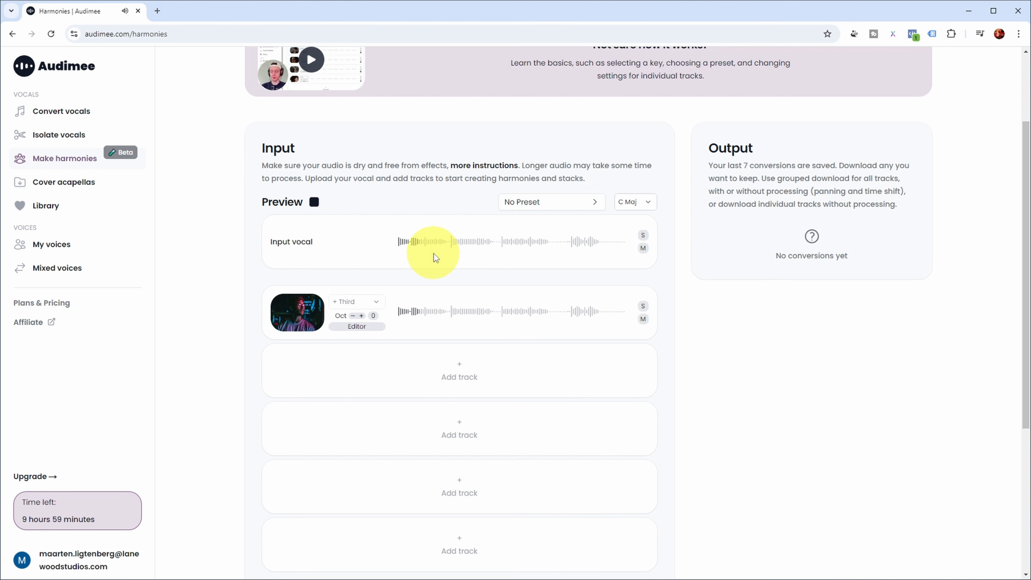
{"action": "left_click", "coordinate": [314, 201]}
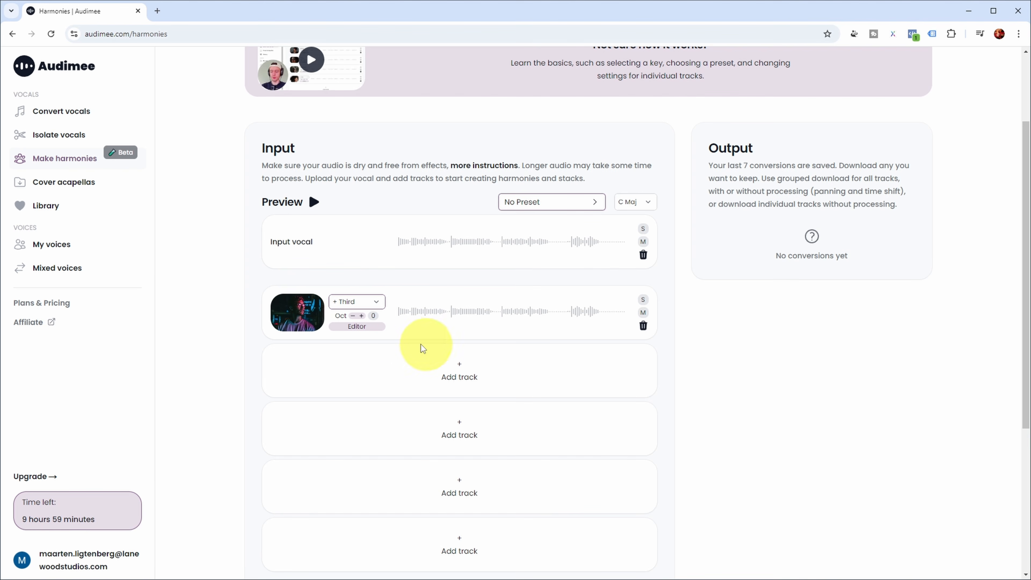
In the Mark track's pitch editor, play the vocal and lower the opening A5 and B5 notes to G5 and A5.
{"action": "left_click", "coordinate": [357, 326]}
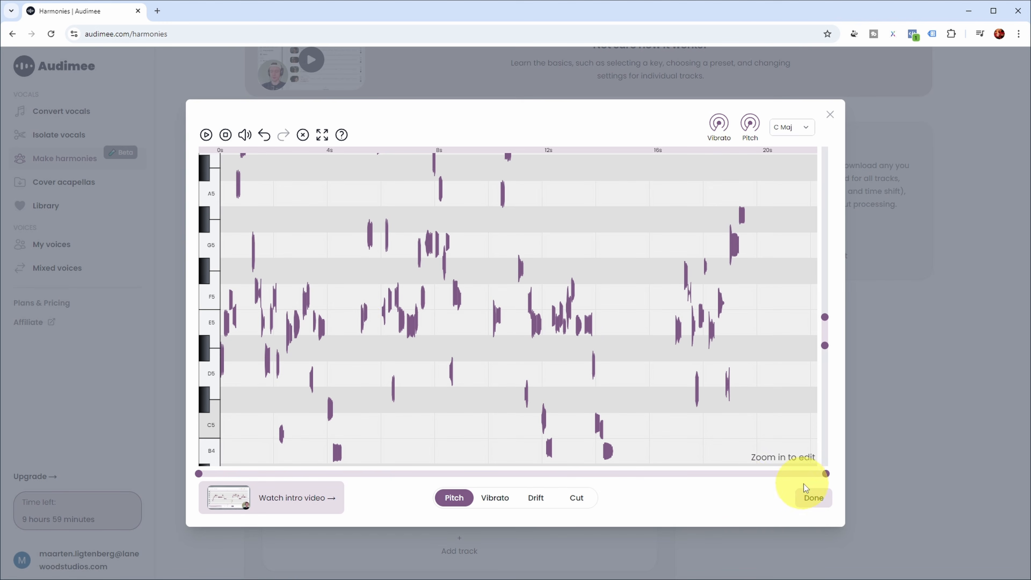
{"action": "left_click_drag", "start_coordinate": [826, 473], "coordinate": [280, 474]}
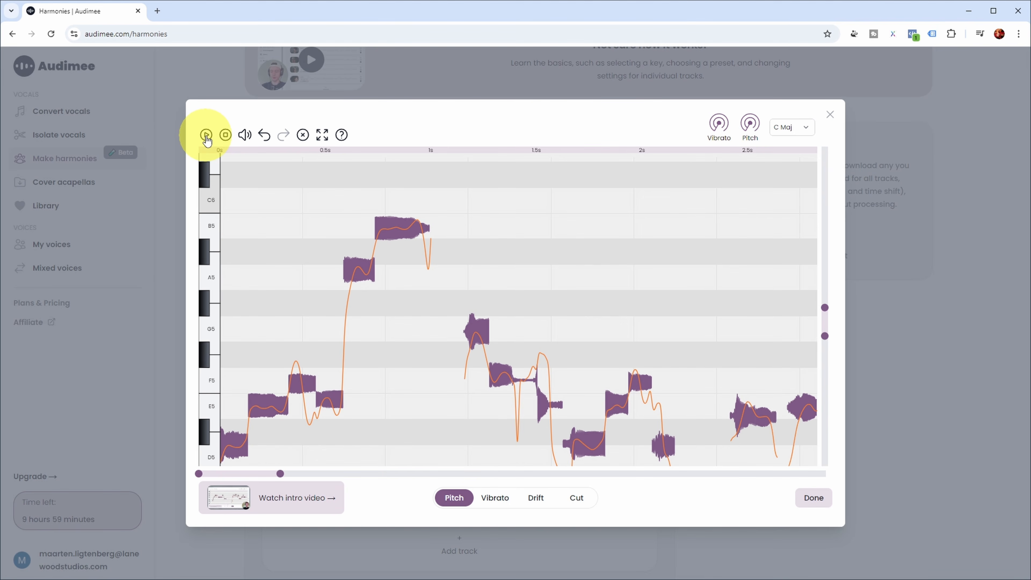
{"action": "left_click", "coordinate": [205, 135]}
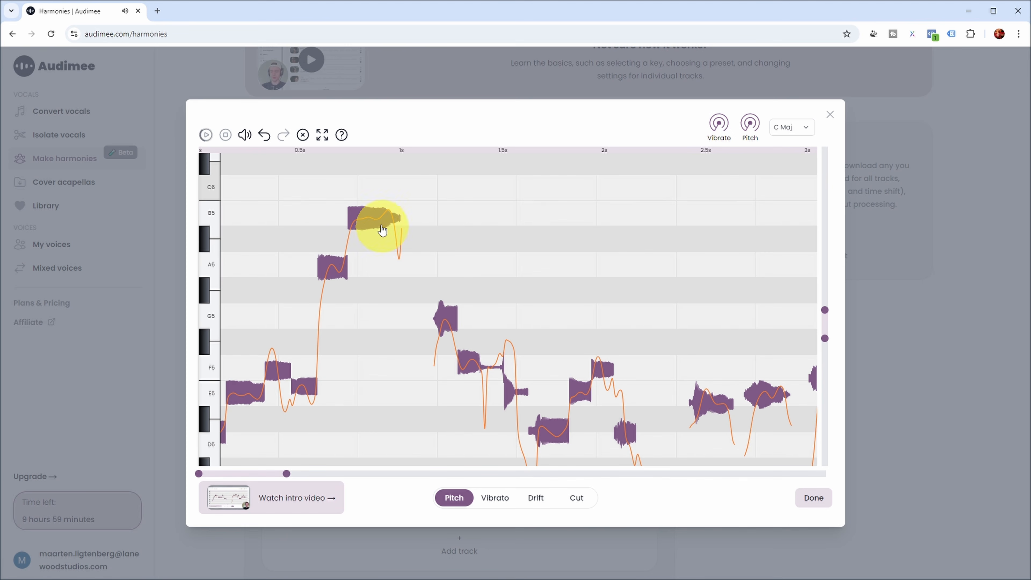
{"action": "left_click_drag", "start_coordinate": [368, 226], "coordinate": [368, 268]}
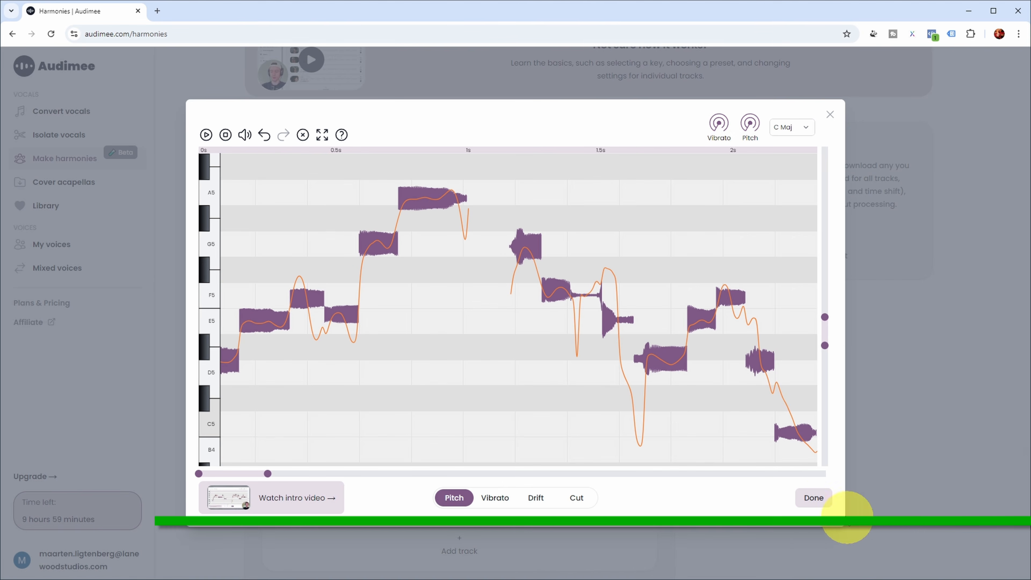
{"action": "left_click", "coordinate": [813, 497]}
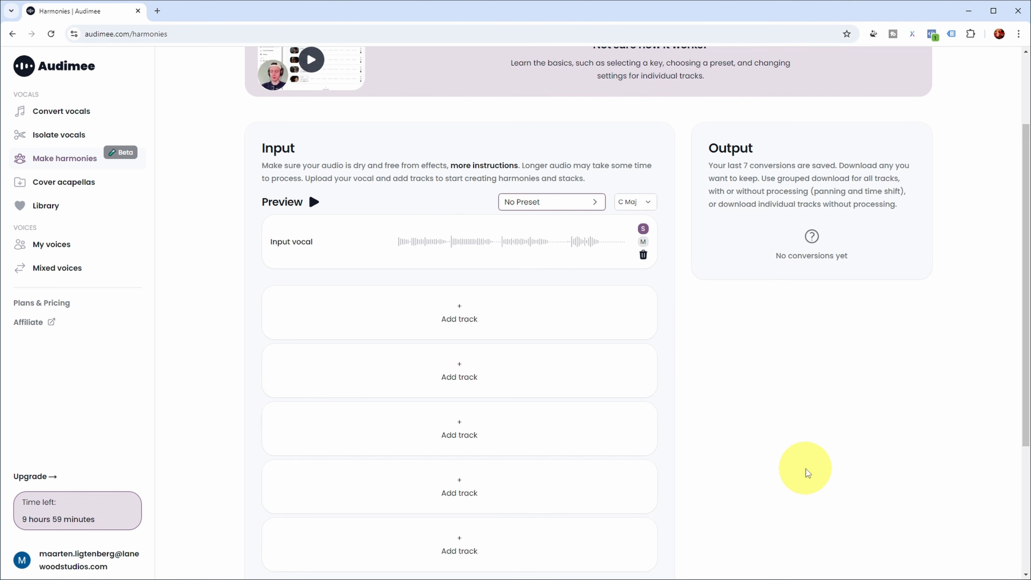
Load the Female Hyperpop Stack preset and preview its Root Drone track soloed and the full stack.
{"action": "left_click", "coordinate": [594, 201]}
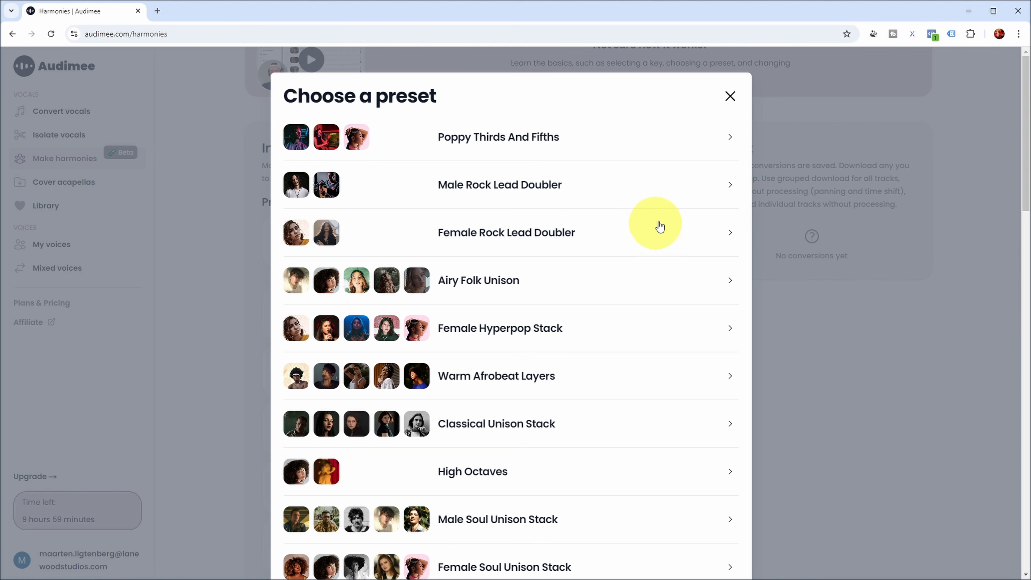
{"action": "left_click", "coordinate": [511, 333]}
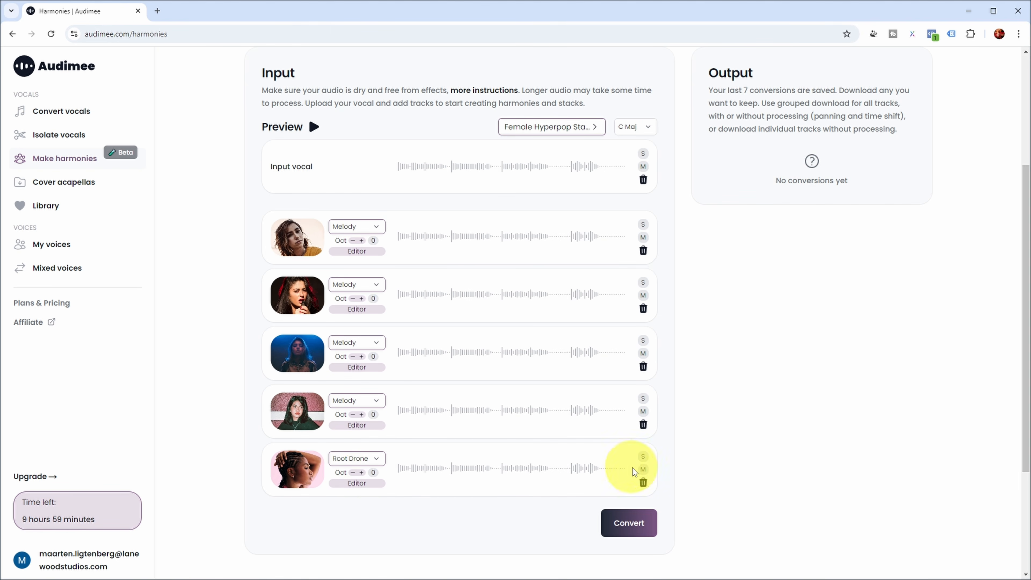
{"action": "left_click", "coordinate": [643, 456]}
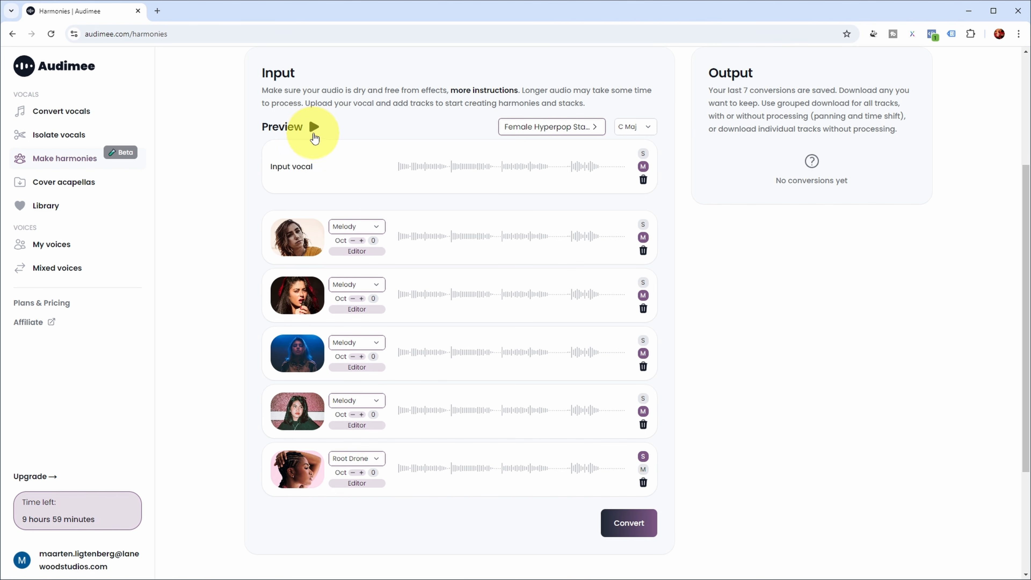
{"action": "left_click", "coordinate": [314, 127]}
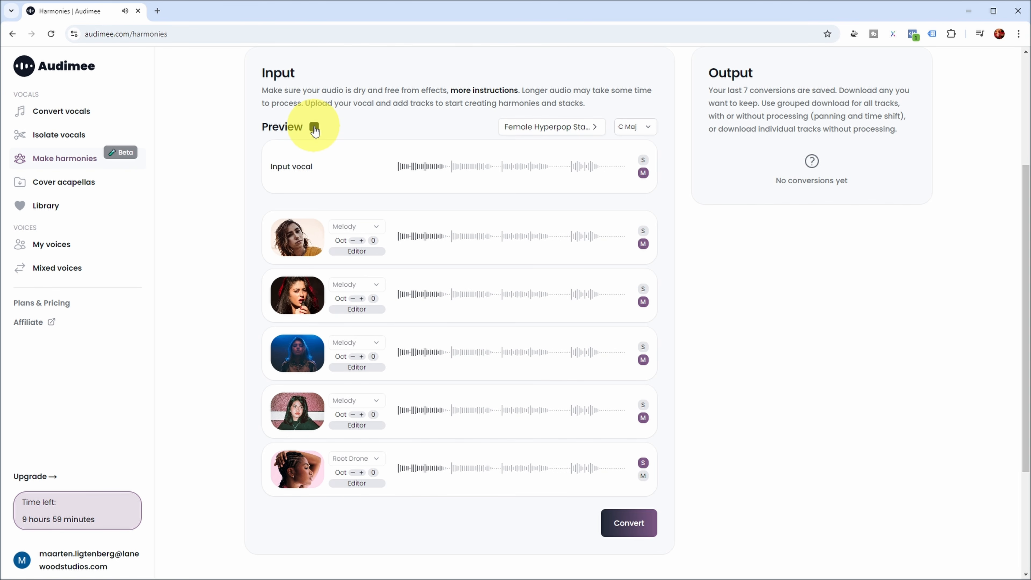
{"action": "left_click", "coordinate": [315, 127]}
{"action": "left_click", "coordinate": [643, 455]}
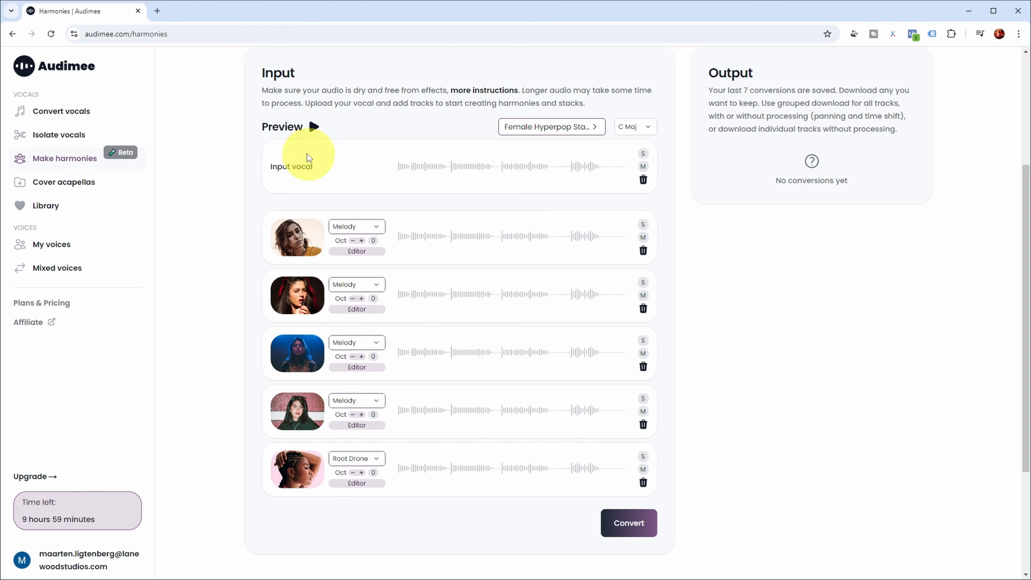
{"action": "left_click", "coordinate": [314, 127]}
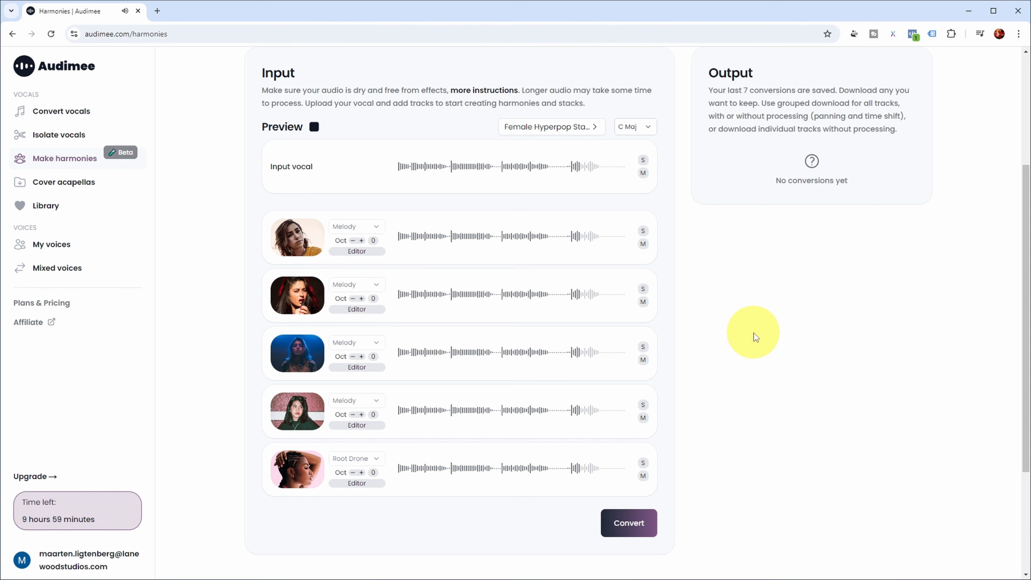
{"action": "left_click", "coordinate": [310, 130]}
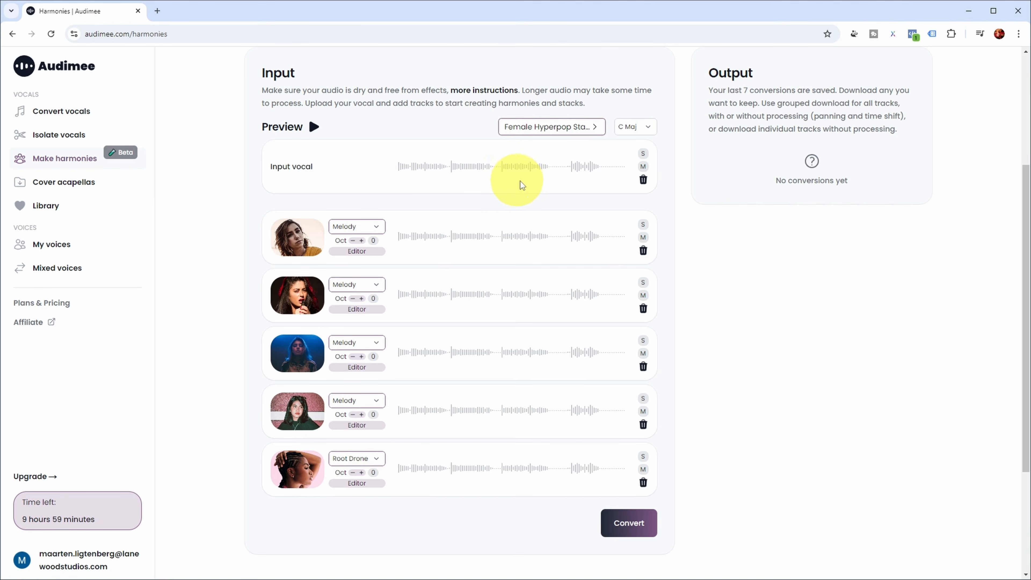
Switch to the High Octaves preset and preview each of its voices soloed and all tracks together.
{"action": "left_click", "coordinate": [594, 129]}
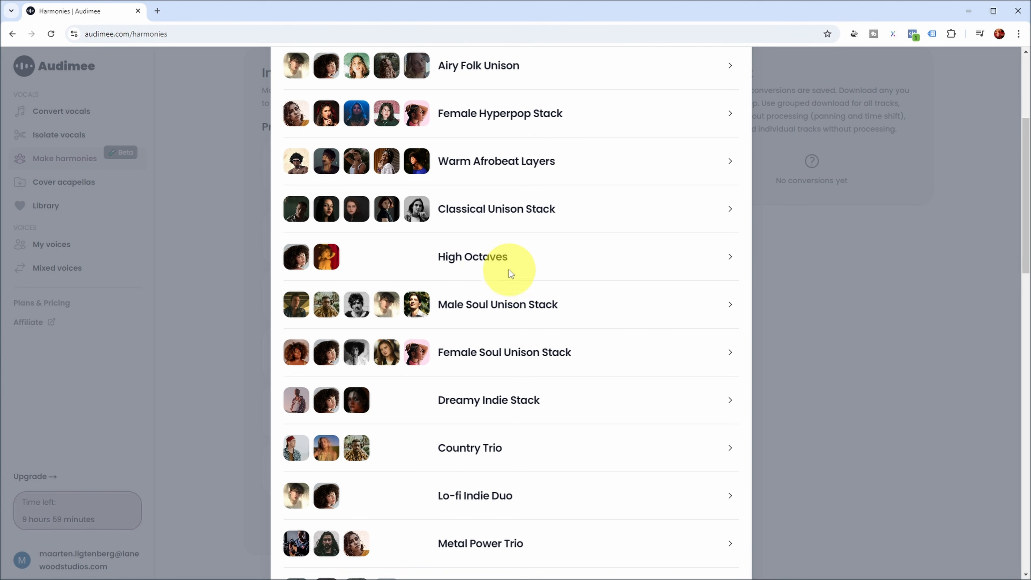
{"action": "left_click", "coordinate": [461, 260]}
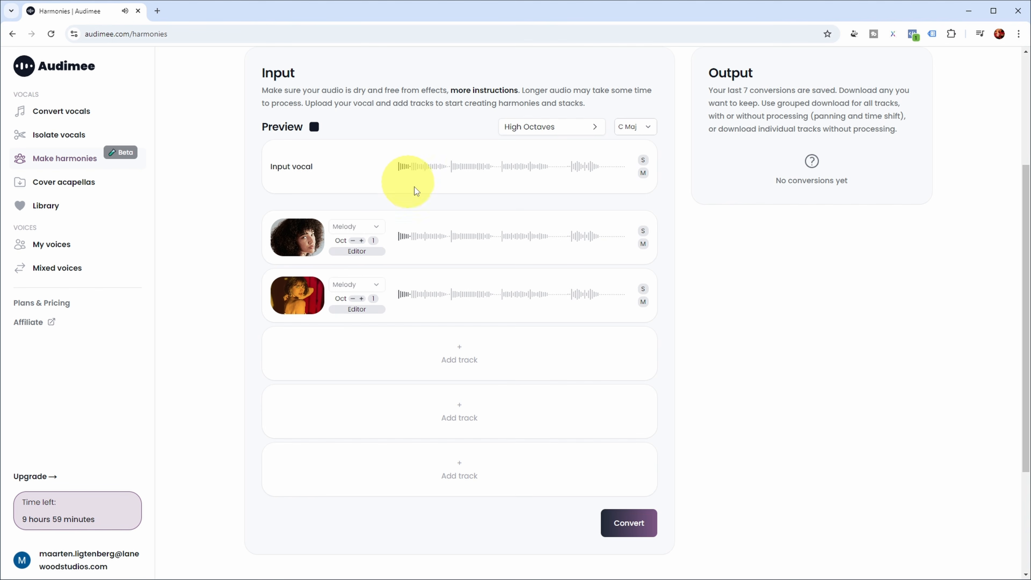
{"action": "left_click", "coordinate": [644, 232]}
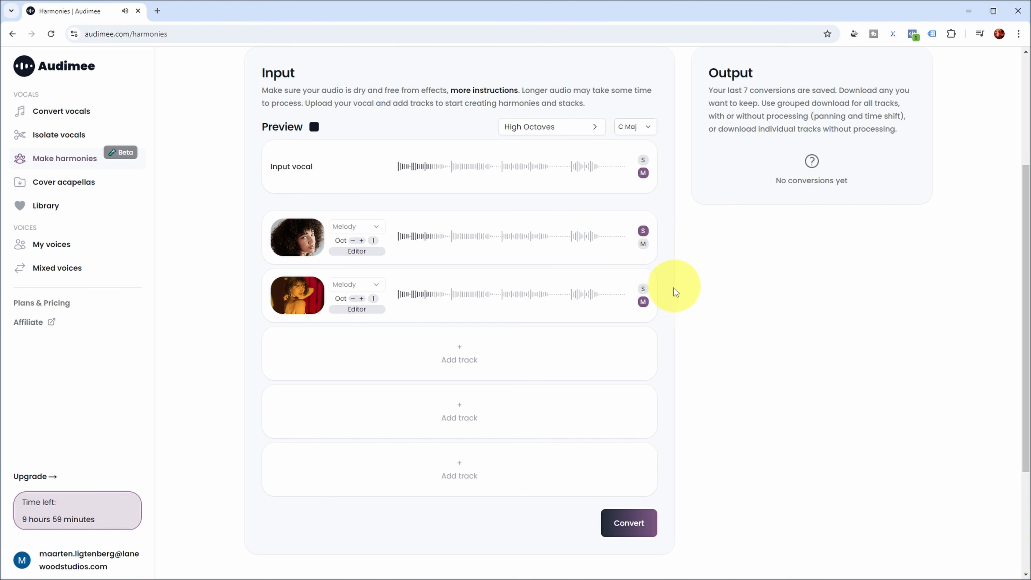
{"action": "left_click", "coordinate": [644, 289]}
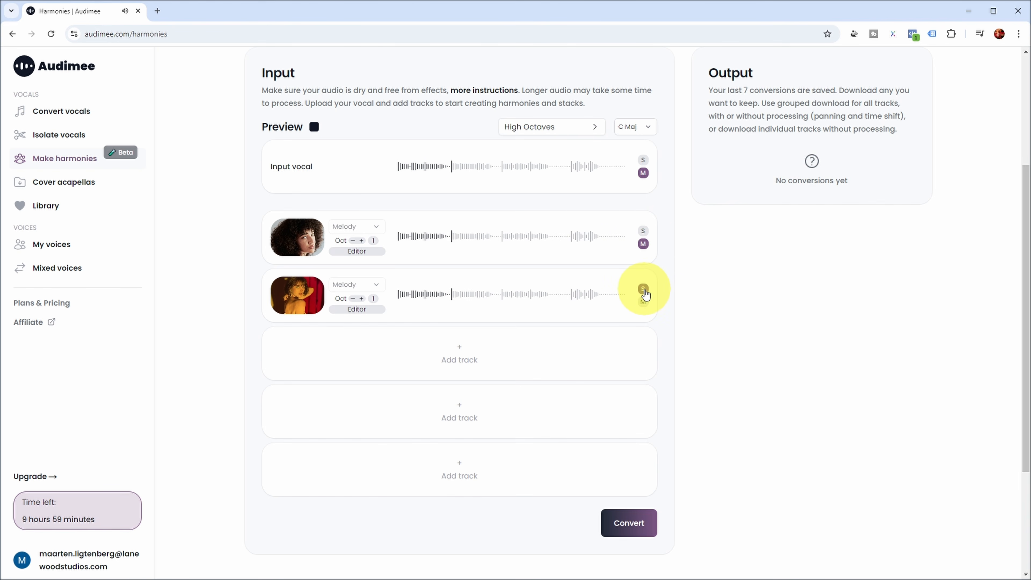
{"action": "left_click", "coordinate": [643, 289]}
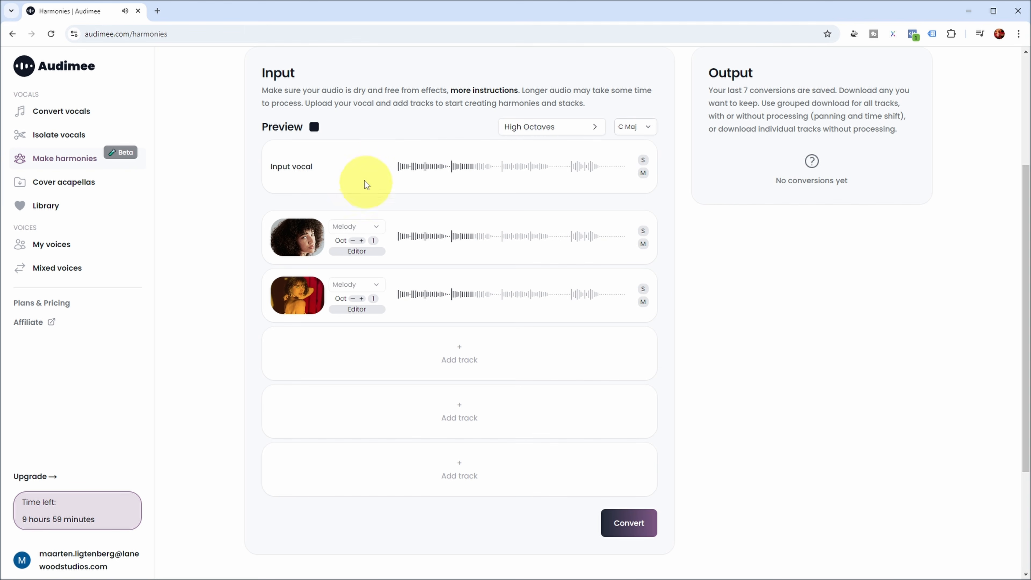
{"action": "left_click", "coordinate": [315, 127]}
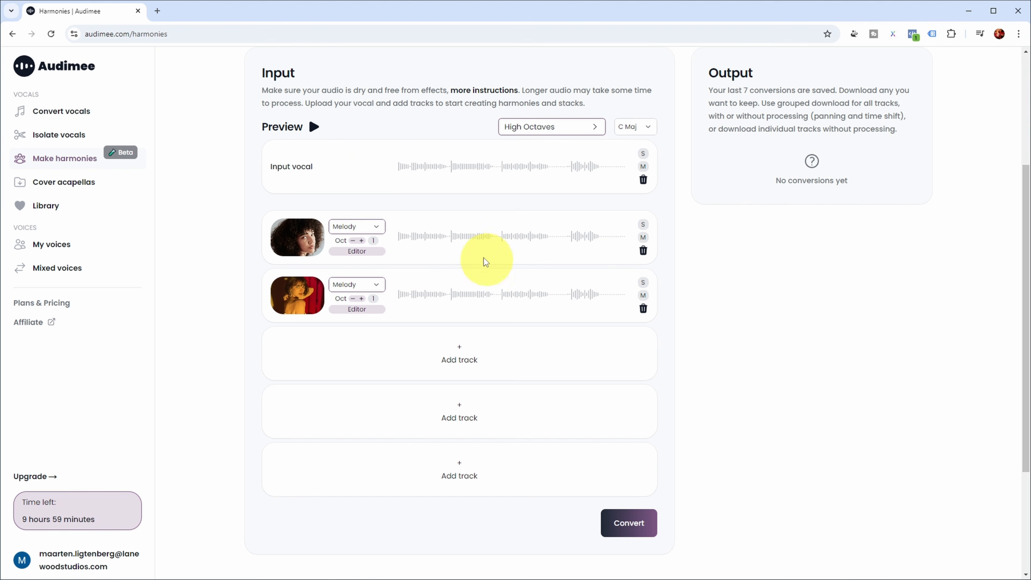
{"action": "left_click", "coordinate": [315, 128]}
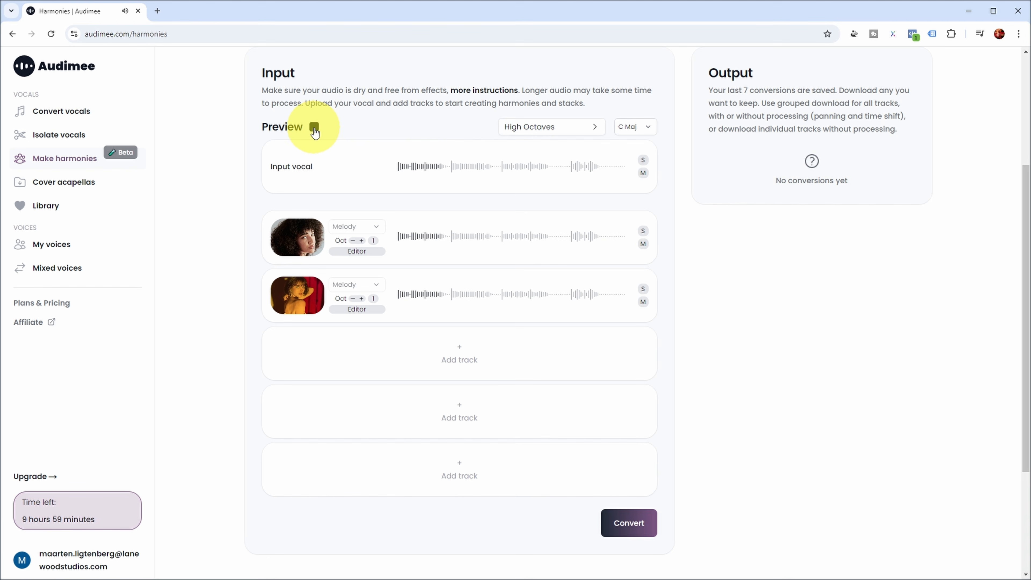
{"action": "left_click", "coordinate": [315, 127]}
Switch to the RnB Stack preset and preview the full stack with the input vocal.
{"action": "left_click", "coordinate": [595, 126]}
{"action": "scroll", "coordinate": [568, 243], "scroll_direction": "down", "scroll_amount": 10}
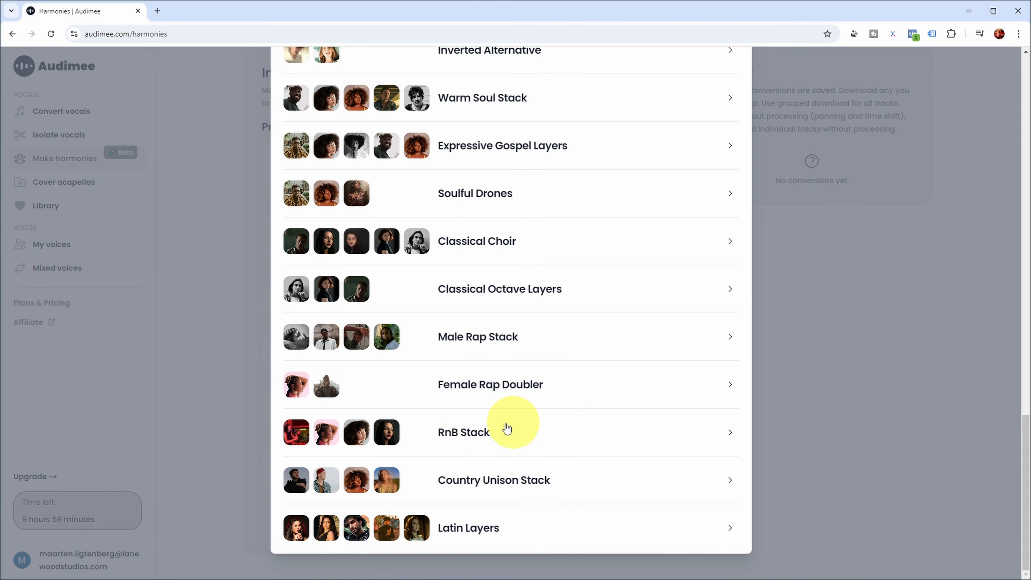
{"action": "left_click", "coordinate": [473, 425]}
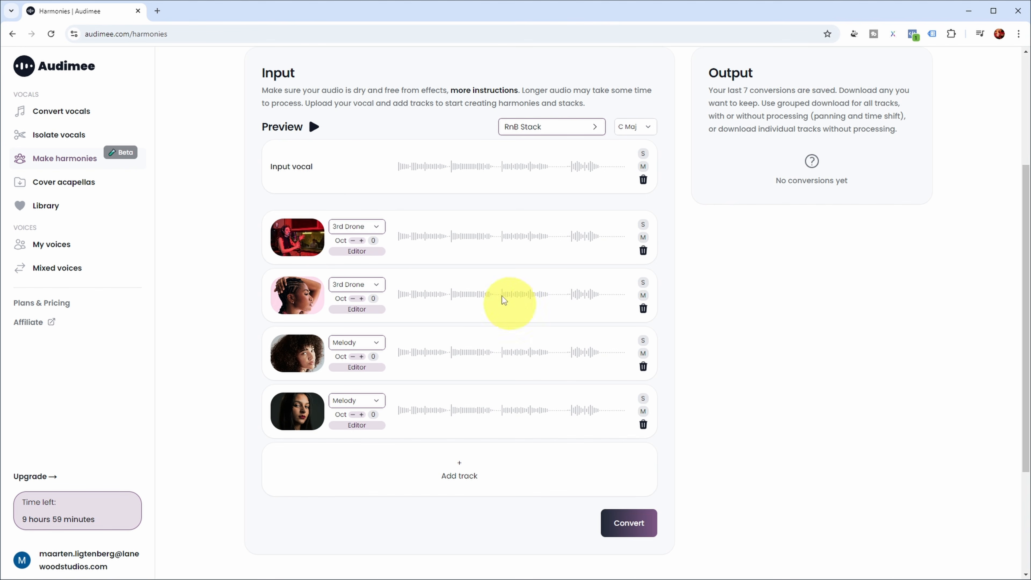
{"action": "left_click", "coordinate": [314, 128]}
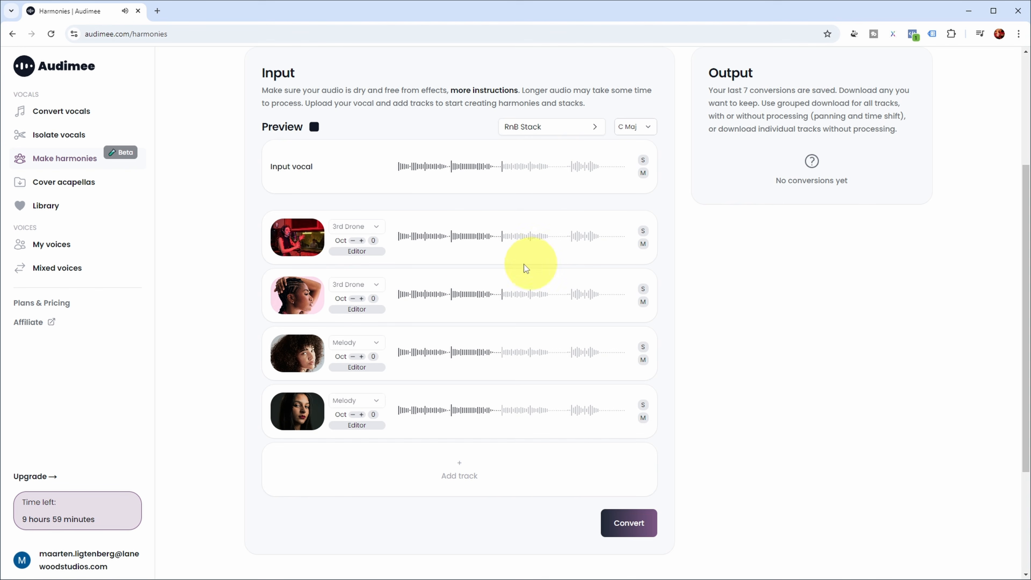
{"action": "left_click", "coordinate": [315, 127]}
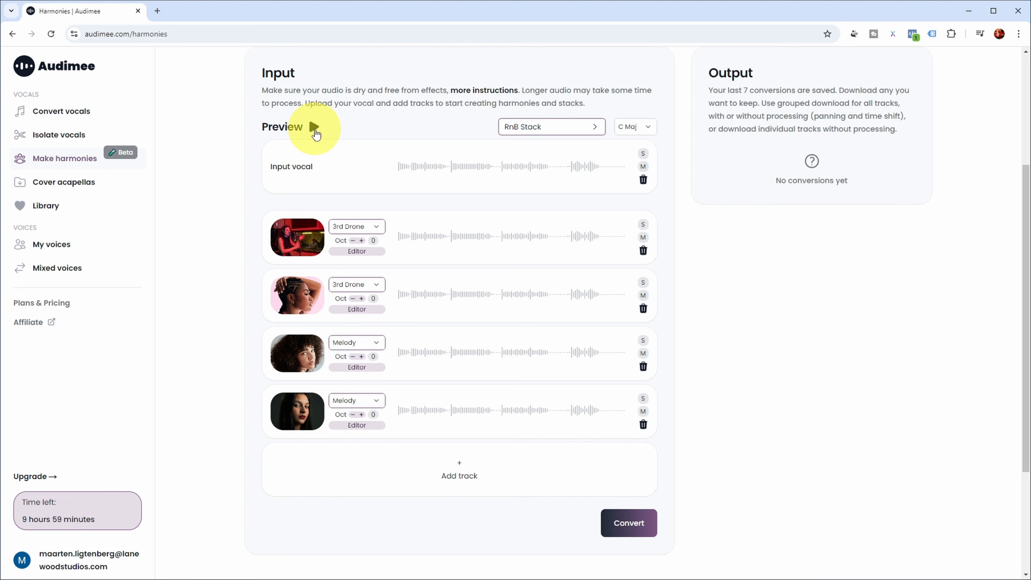
Switch to the Female Hyperpop Stack preset and convert all of its harmony tracks.
{"action": "left_click", "coordinate": [593, 129]}
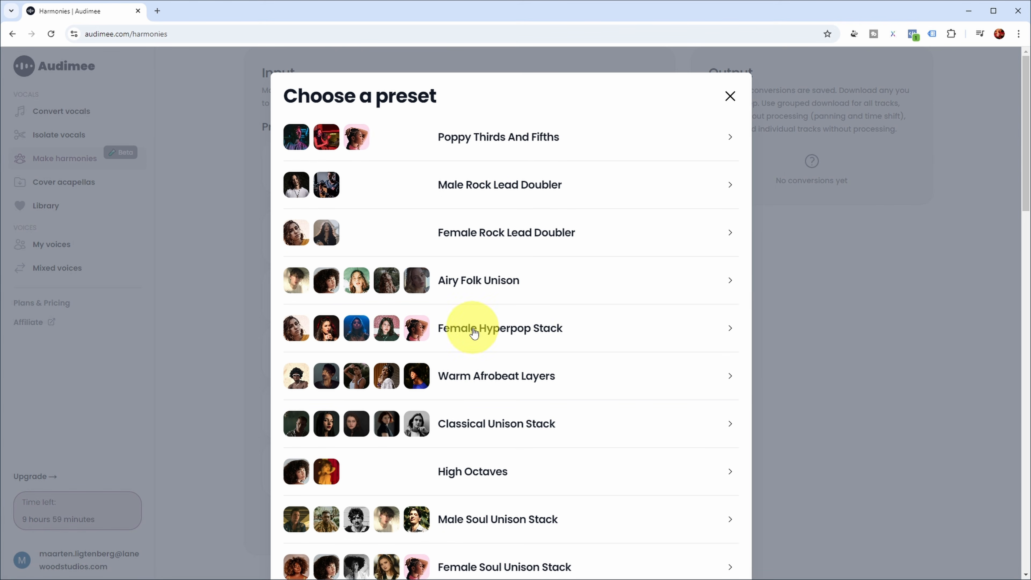
{"action": "left_click", "coordinate": [830, 408]}
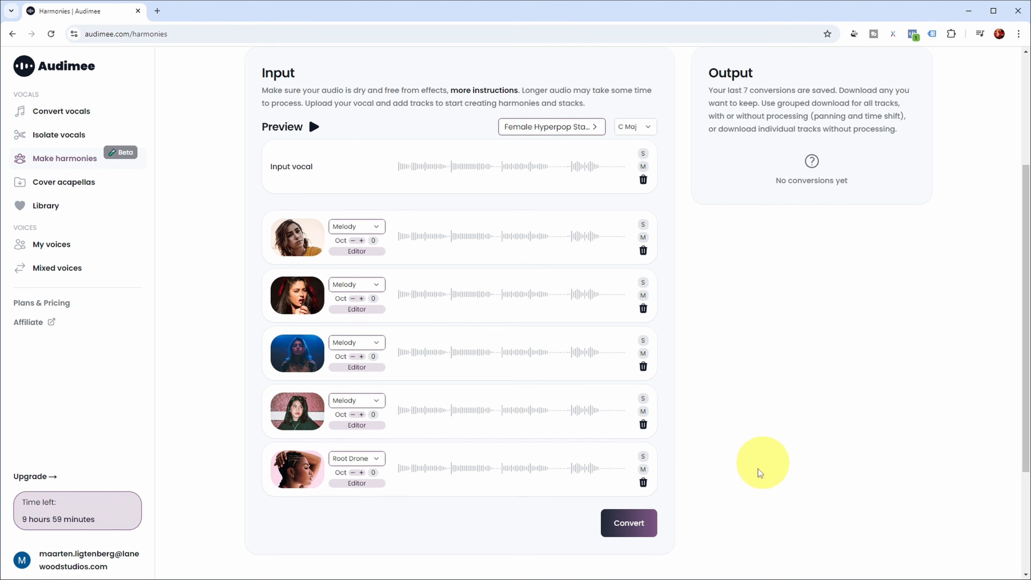
{"action": "left_click", "coordinate": [640, 528]}
{"action": "scroll", "coordinate": [826, 363], "scroll_direction": "up", "scroll_amount": 3}
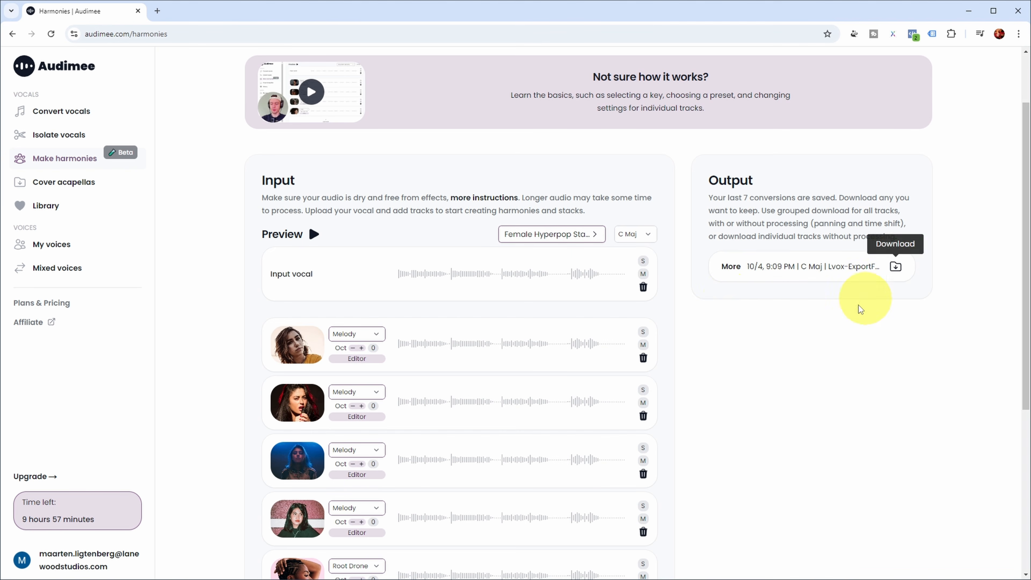
Expand the finished conversion to list its individual voices, and download the grouped result.
{"action": "left_click", "coordinate": [731, 269]}
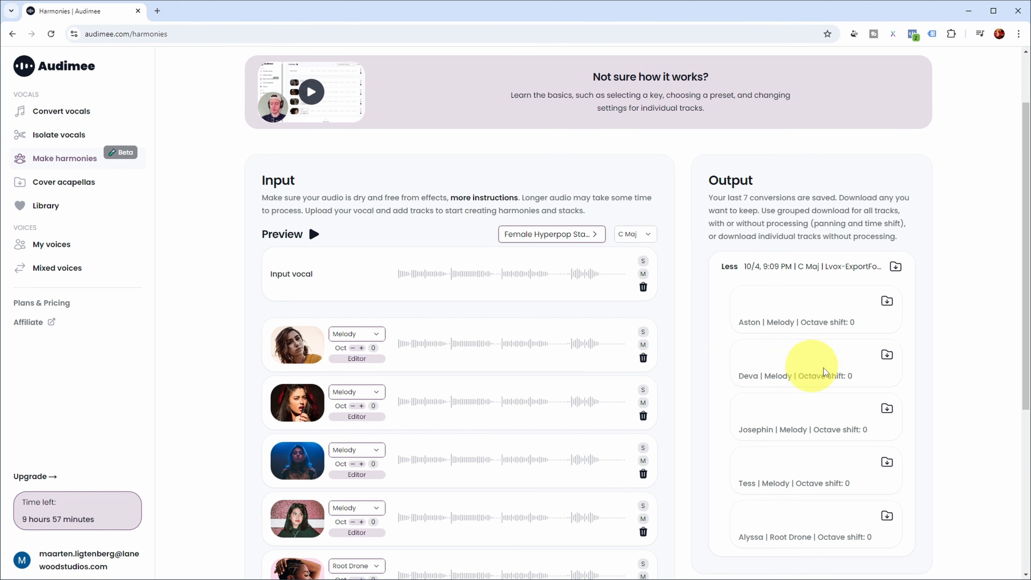
{"action": "scroll", "coordinate": [932, 321], "scroll_direction": "down", "scroll_amount": 2}
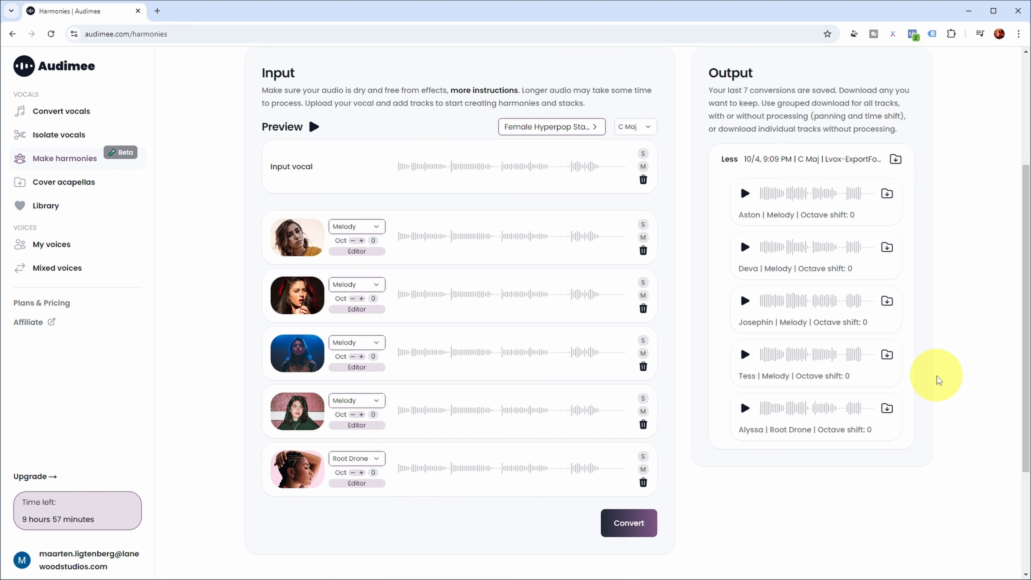
{"action": "scroll", "coordinate": [921, 325], "scroll_direction": "up", "scroll_amount": 1}
{"action": "left_click", "coordinate": [896, 214]}
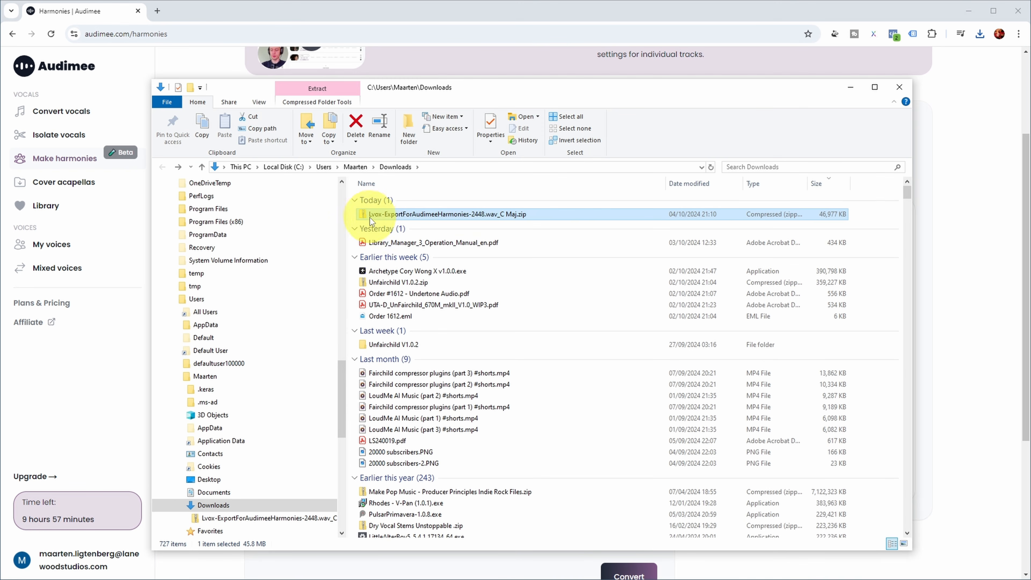
Open the downloaded Lvox-ExportForAudimeeHarmonies zip and examine its processed (panning & time shift) folder and its unprocessed folder.
{"action": "double_click", "coordinate": [378, 213]}
{"action": "left_click", "coordinate": [384, 199]}
{"action": "double_click", "coordinate": [384, 199]}
{"action": "left_click", "coordinate": [427, 210]}
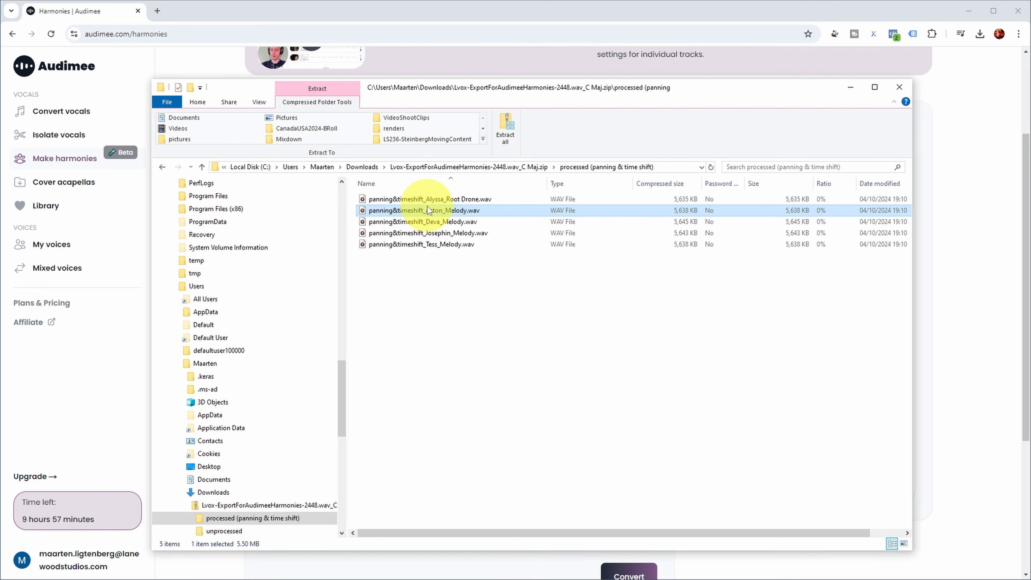
{"action": "key", "text": "BackSpace"}
{"action": "double_click", "coordinate": [388, 213]}
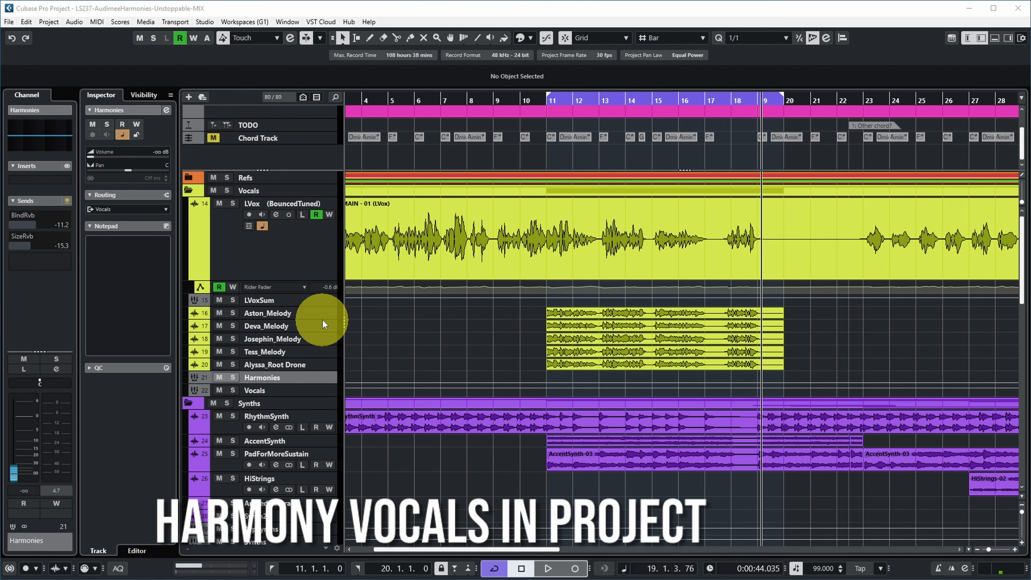
In the Cubase project, play the cycled section and raise the Harmonies group's volume to about -13.2 dB.
{"action": "left_click", "coordinate": [317, 354], "text": "shift"}
{"action": "left_click", "coordinate": [319, 365]}
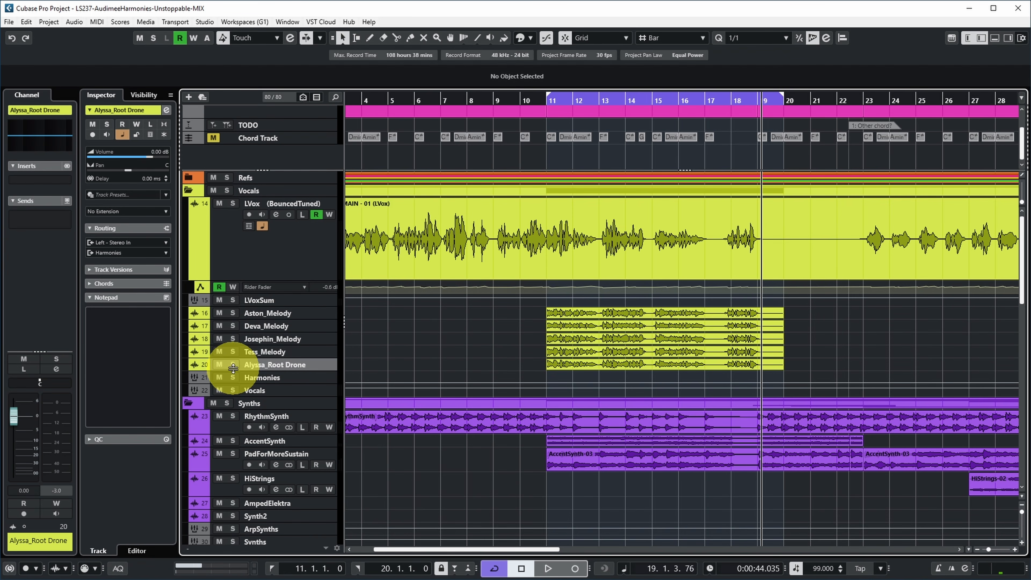
{"action": "left_click", "coordinate": [323, 381]}
{"action": "left_click", "coordinate": [14, 483]}
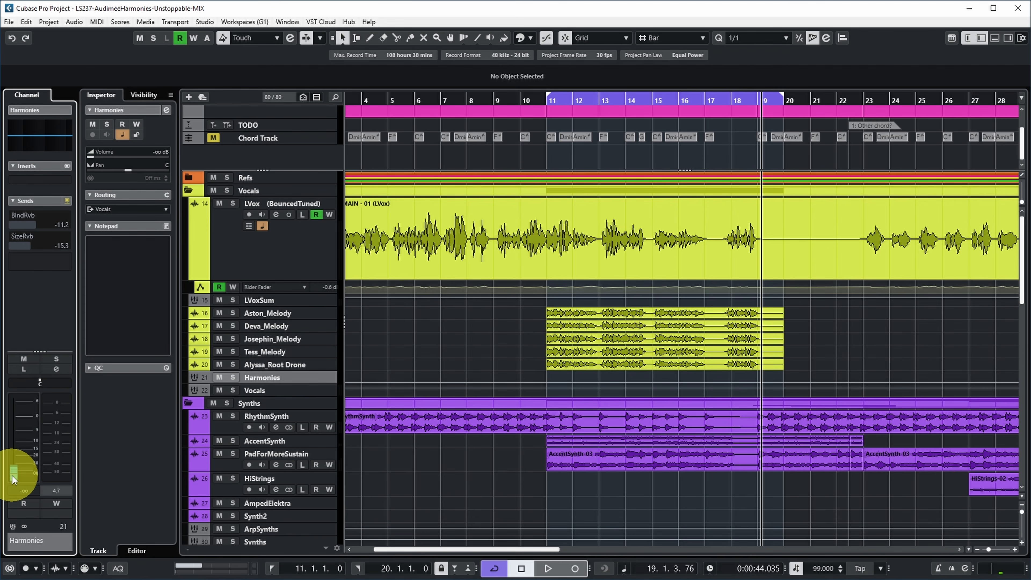
{"action": "key", "text": "space"}
{"action": "left_click_drag", "start_coordinate": [13, 479], "coordinate": [18, 448]}
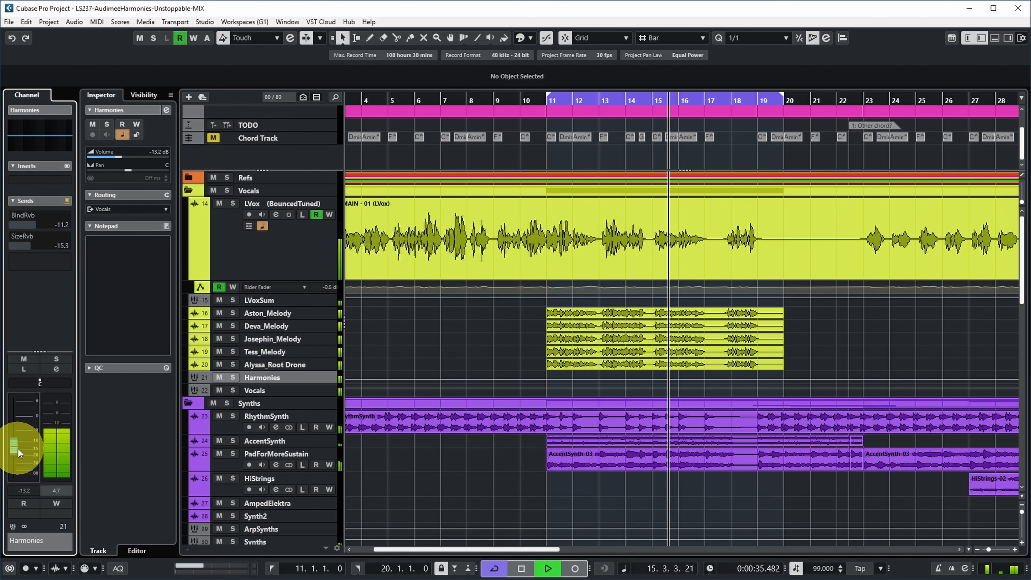
Compare the mix with the Harmonies group muted and unmuted, and stop playback.
{"action": "left_click", "coordinate": [25, 361]}
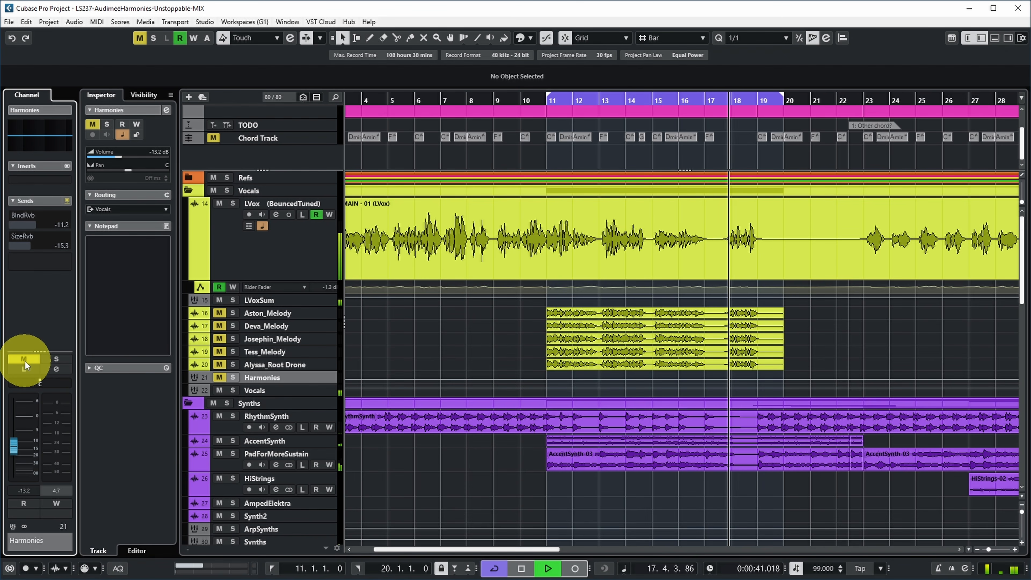
{"action": "left_click", "coordinate": [25, 361]}
{"action": "left_click_drag", "start_coordinate": [17, 442], "coordinate": [17, 441]}
{"action": "key", "text": "space"}
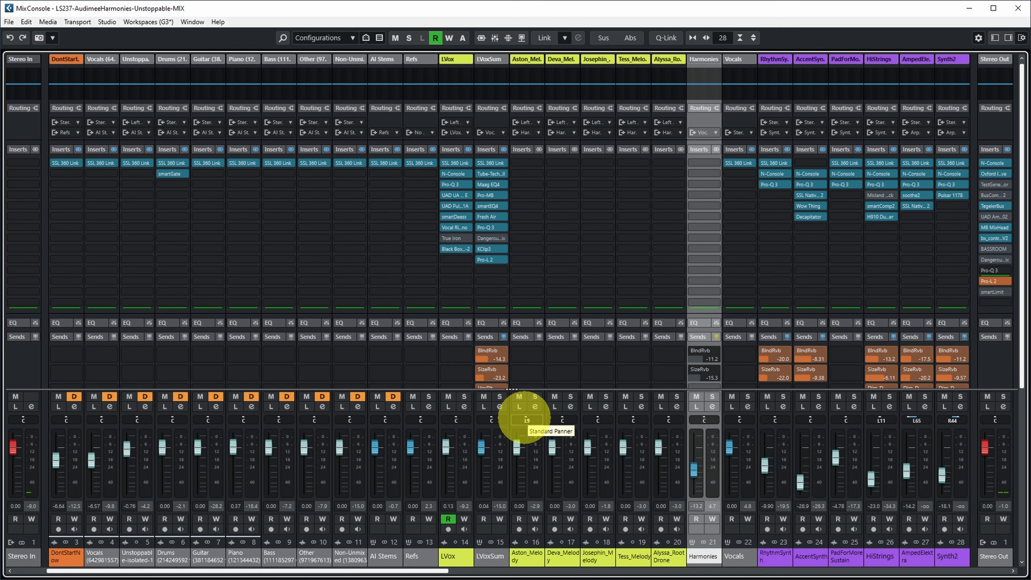
Pan Aston_Melody to L51, Deva_Melody to R55, Josephin_Melody fully left and Tess_Melody fully right in the MixConsole.
{"action": "left_click_drag", "start_coordinate": [525, 416], "coordinate": [523, 417]}
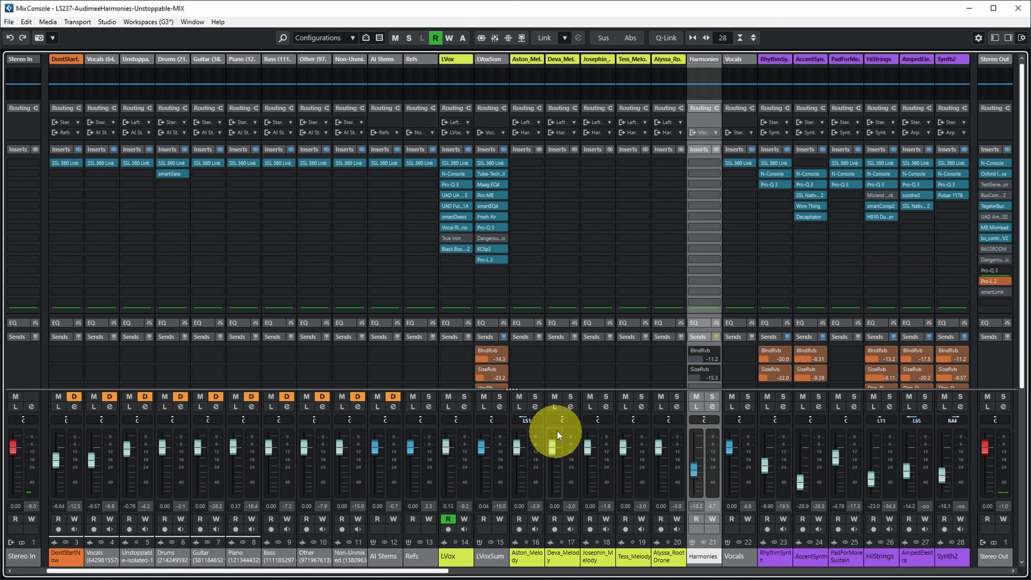
{"action": "left_click_drag", "start_coordinate": [562, 417], "coordinate": [641, 416]}
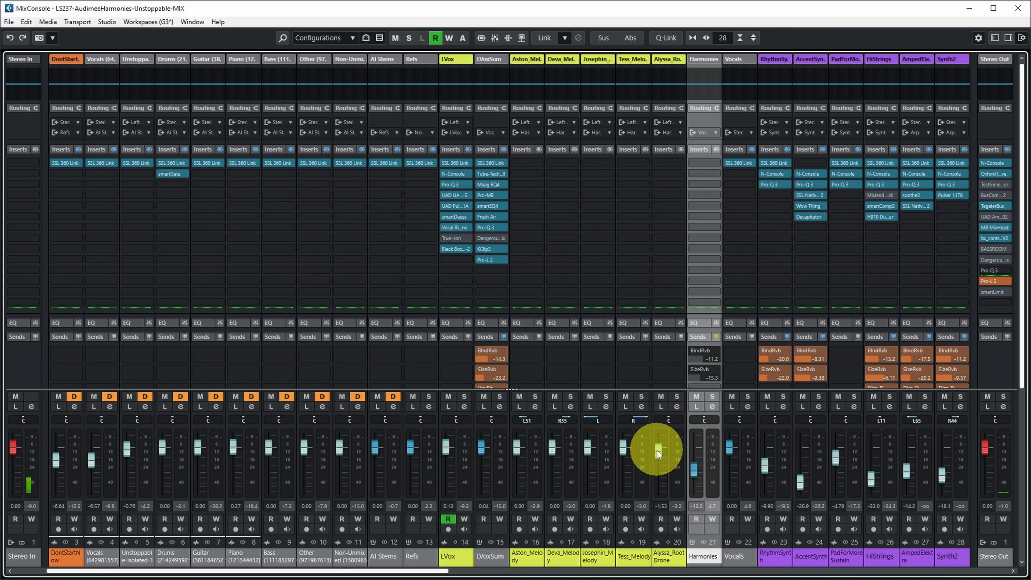
During playback, lower Alyssa_Root Drone to about -4.5 dB and the Harmonies group to -16.6 dB, and close the MixConsole.
{"action": "key", "text": "space"}
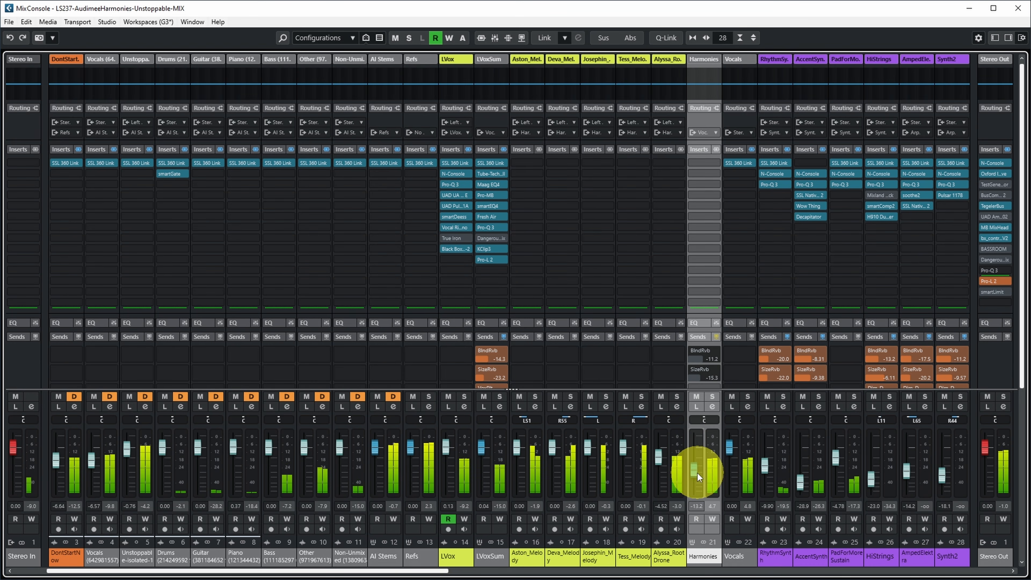
{"action": "left_click_drag", "start_coordinate": [696, 474], "coordinate": [695, 478]}
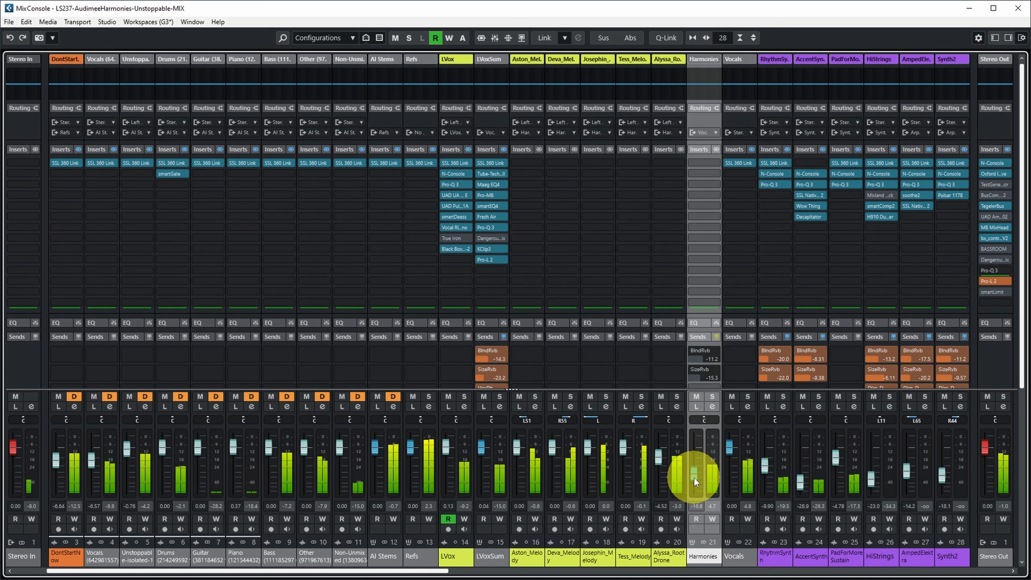
{"action": "left_click", "coordinate": [1018, 8]}
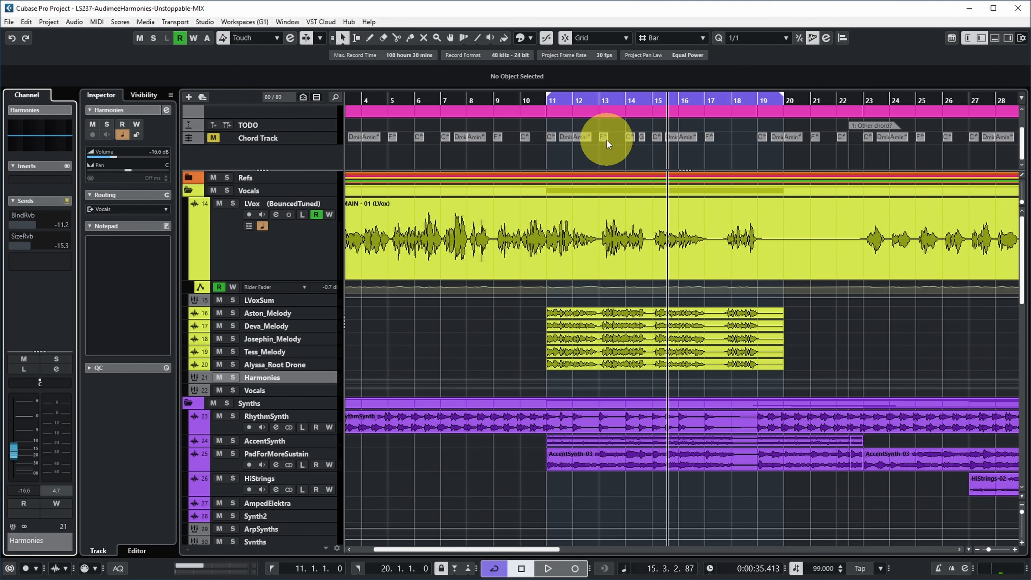
Without grid snapping, shift individual harmony clips slightly in time, moving the Alyssa_Root Drone clip to start at 10.4.4.81.
{"action": "left_click_drag", "start_coordinate": [564, 116], "coordinate": [941, 366]}
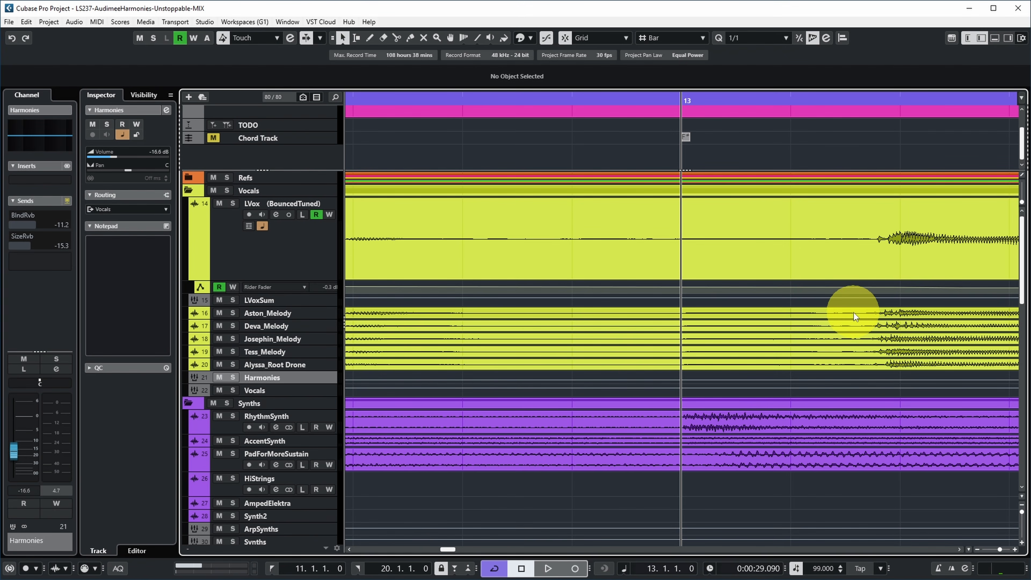
{"action": "left_click", "coordinate": [565, 42]}
{"action": "left_click_drag", "start_coordinate": [830, 325], "coordinate": [857, 341]}
{"action": "left_click_drag", "start_coordinate": [857, 352], "coordinate": [810, 369]}
Play the section from bar 11 and compare the mix with the Harmonies group muted and unmuted.
{"action": "key", "text": "g"}
{"action": "key", "text": "g"}
{"action": "key", "text": "g"}
{"action": "key", "text": "g"}
{"action": "key", "text": "KP_1"}
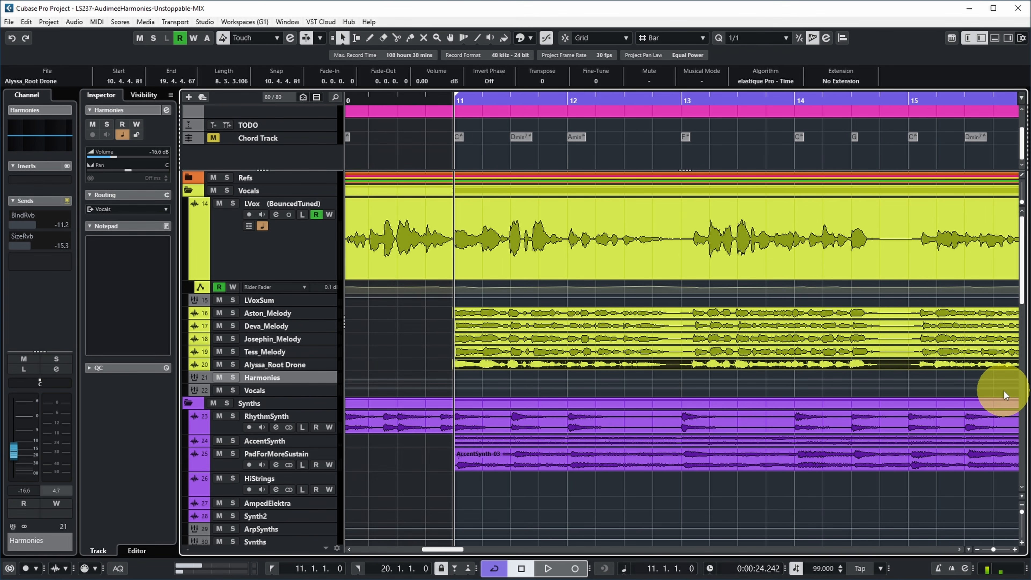
{"action": "key", "text": "space"}
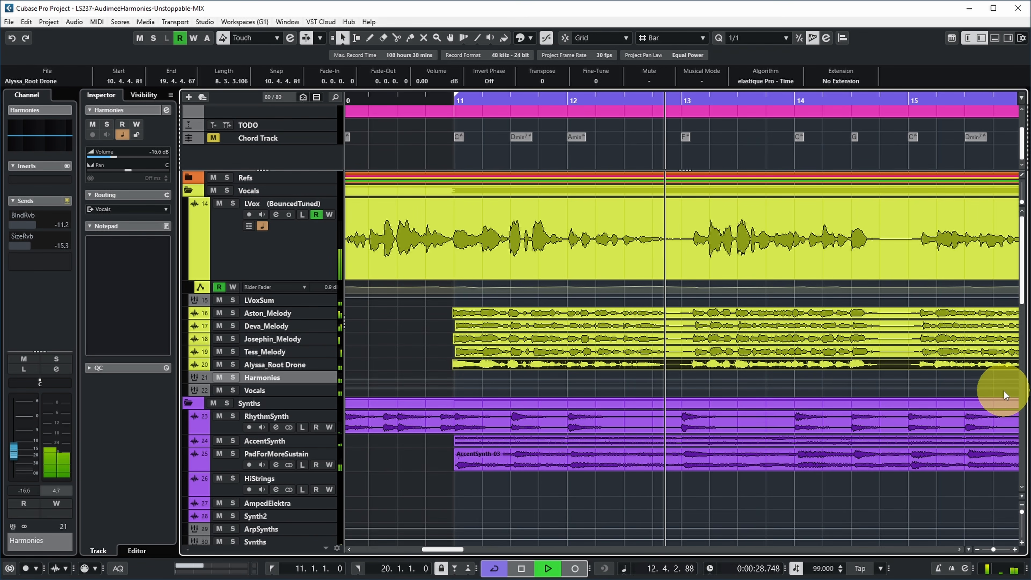
{"action": "key", "text": "g"}
{"action": "key", "text": "g"}
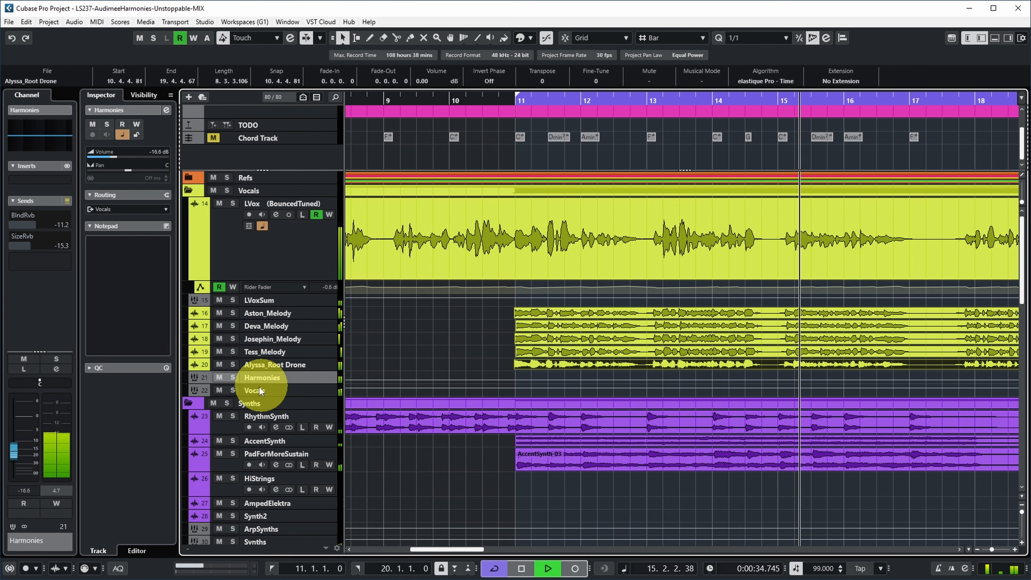
{"action": "left_click", "coordinate": [218, 377]}
{"action": "left_click", "coordinate": [218, 378]}
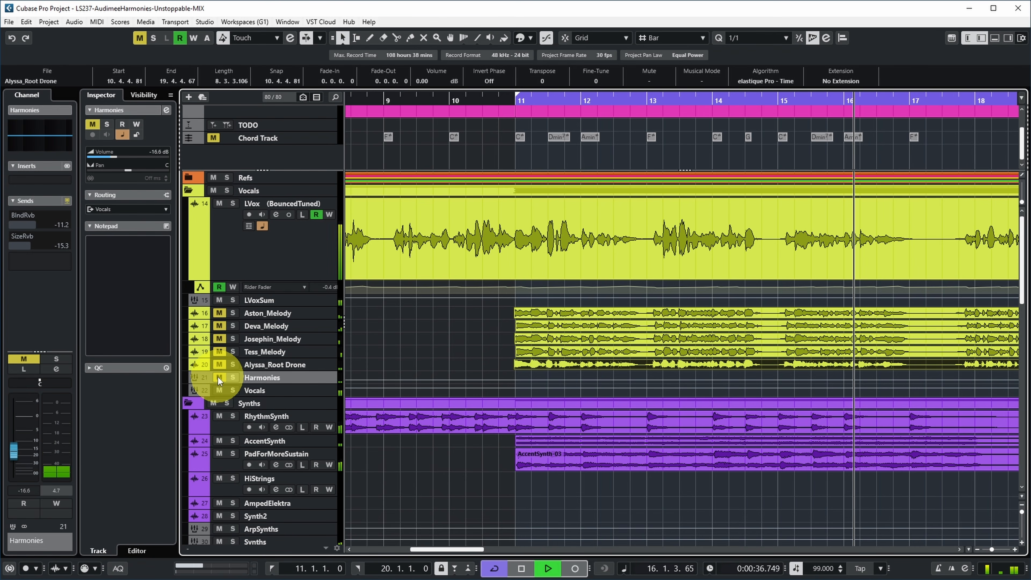
{"action": "key", "text": "g"}
{"action": "key", "text": "g"}
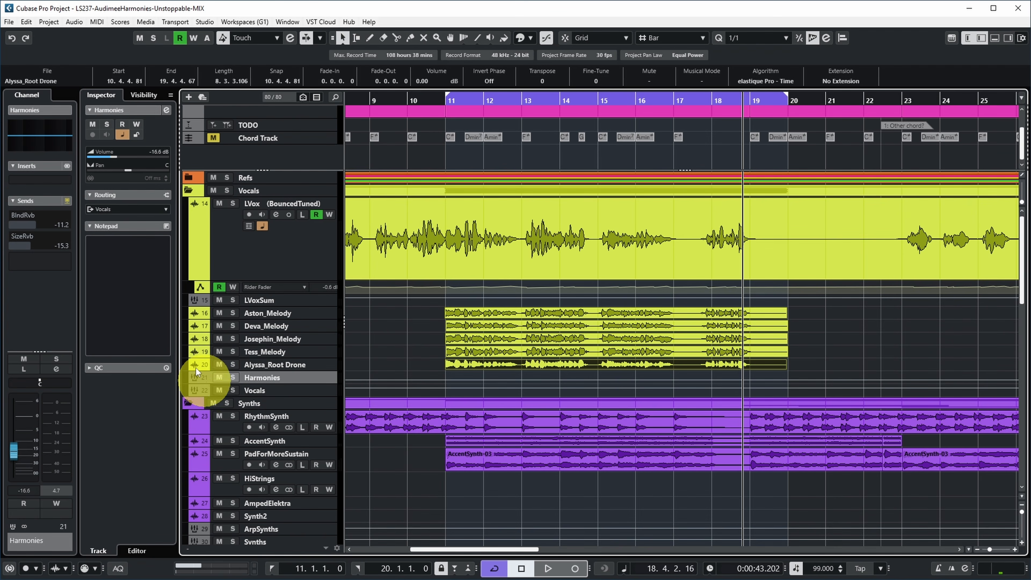
Activate the Harmonies group's reverb sends and, during playback, set BlndRvb to -16.3 dB and SizeRvb to -21.2 dB.
{"action": "left_click", "coordinate": [67, 201]}
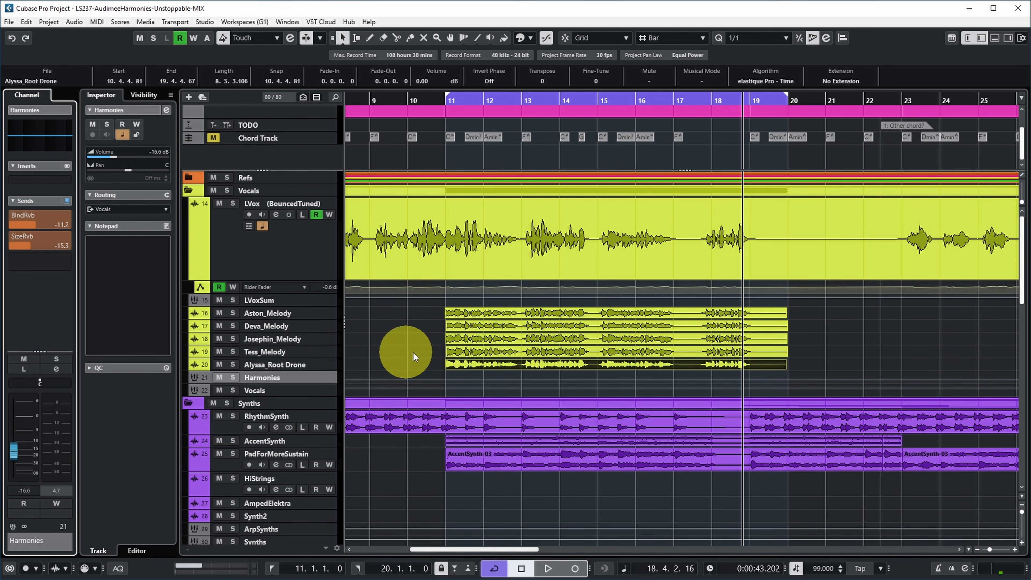
{"action": "key", "text": "KP_1"}
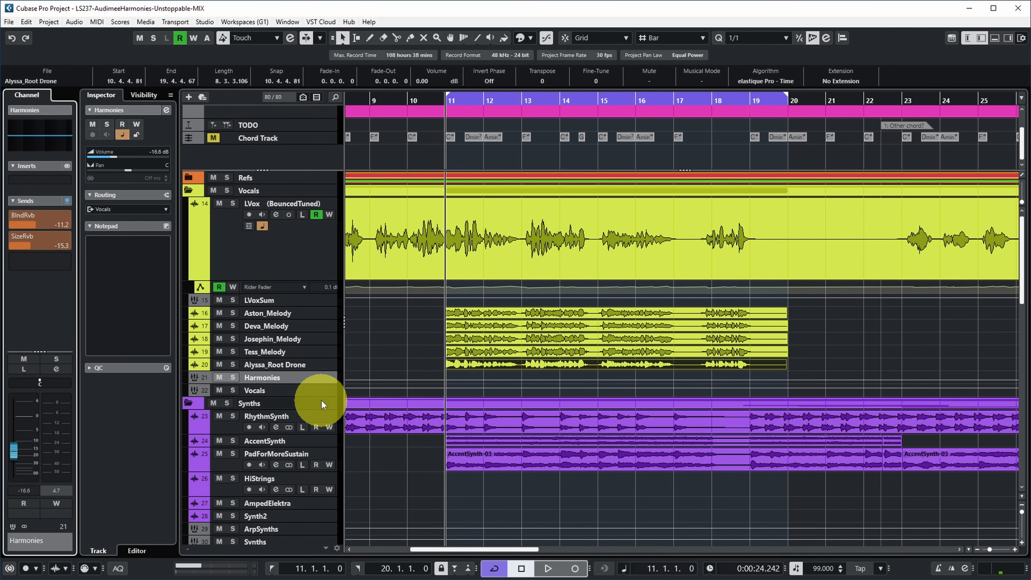
{"action": "left_click", "coordinate": [322, 392]}
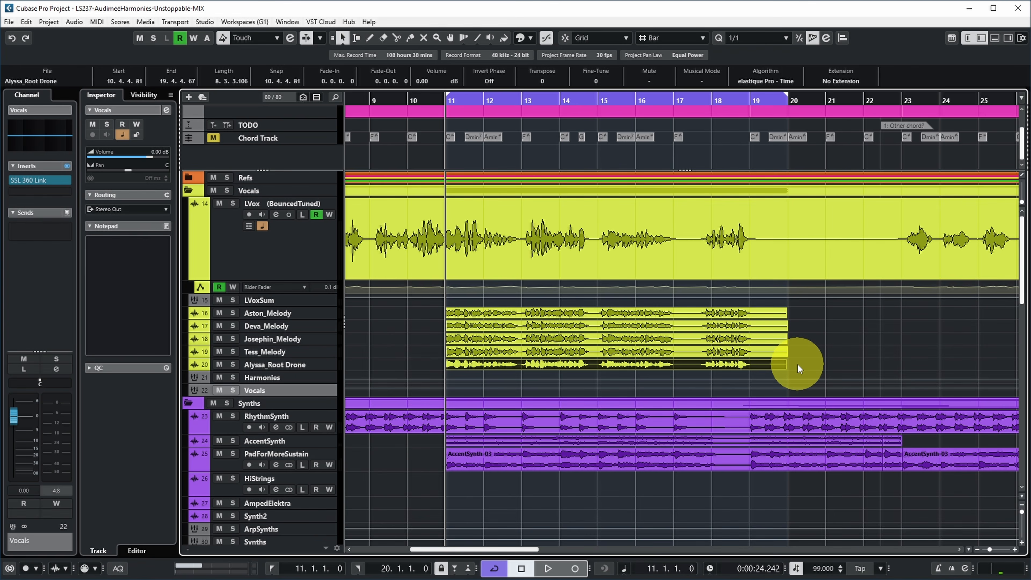
{"action": "key", "text": "space"}
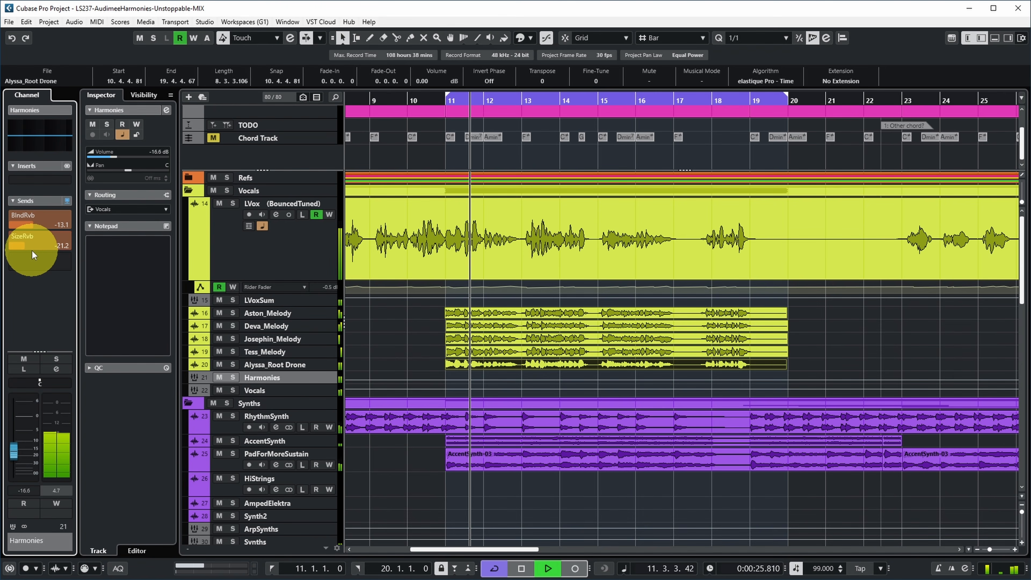
{"action": "left_click_drag", "start_coordinate": [46, 227], "coordinate": [41, 252]}
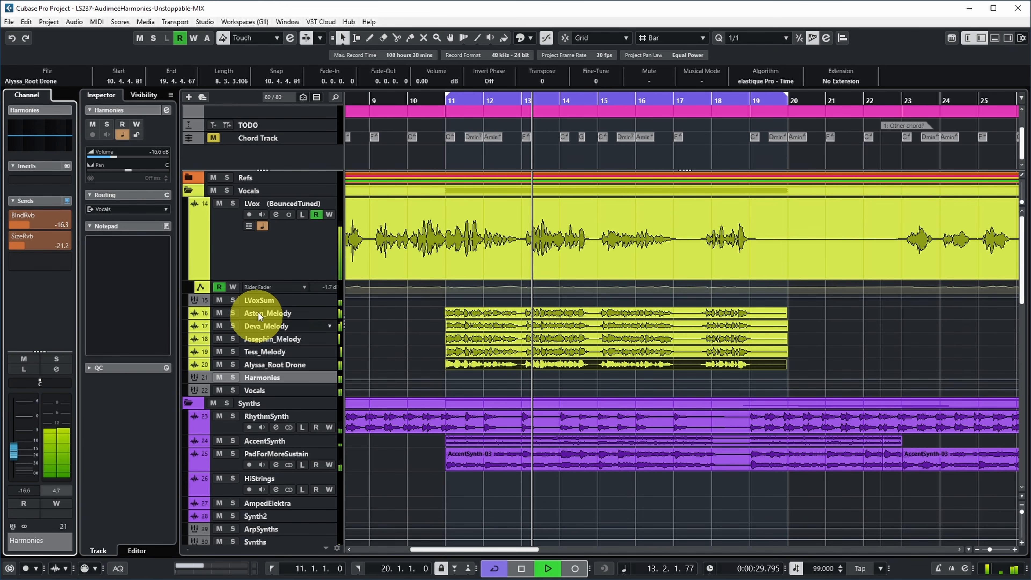
Raise the LVoxSum group's volume to 1.53 dB while listening, and stop playback.
{"action": "left_click", "coordinate": [295, 301]}
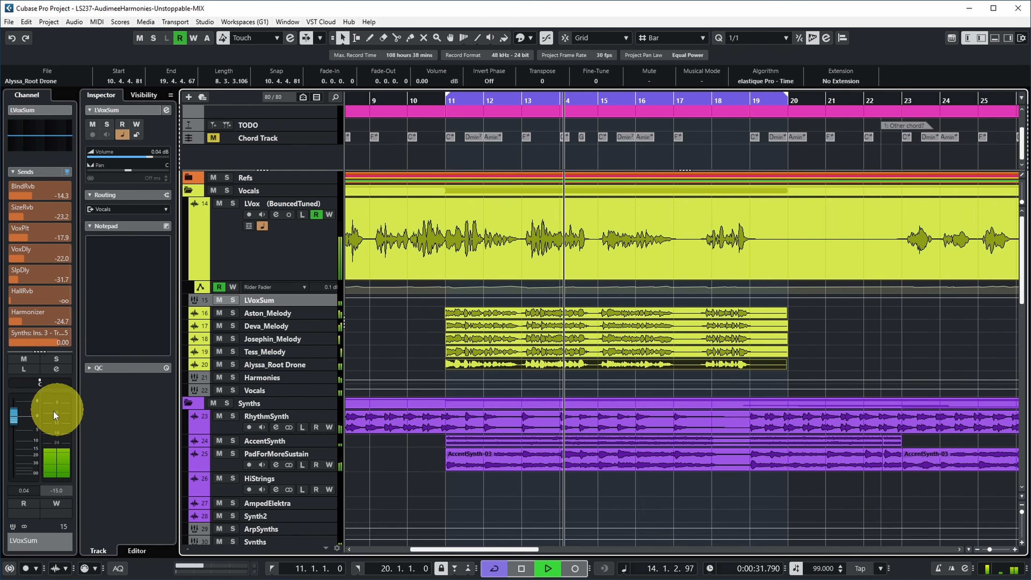
{"action": "left_click", "coordinate": [18, 417]}
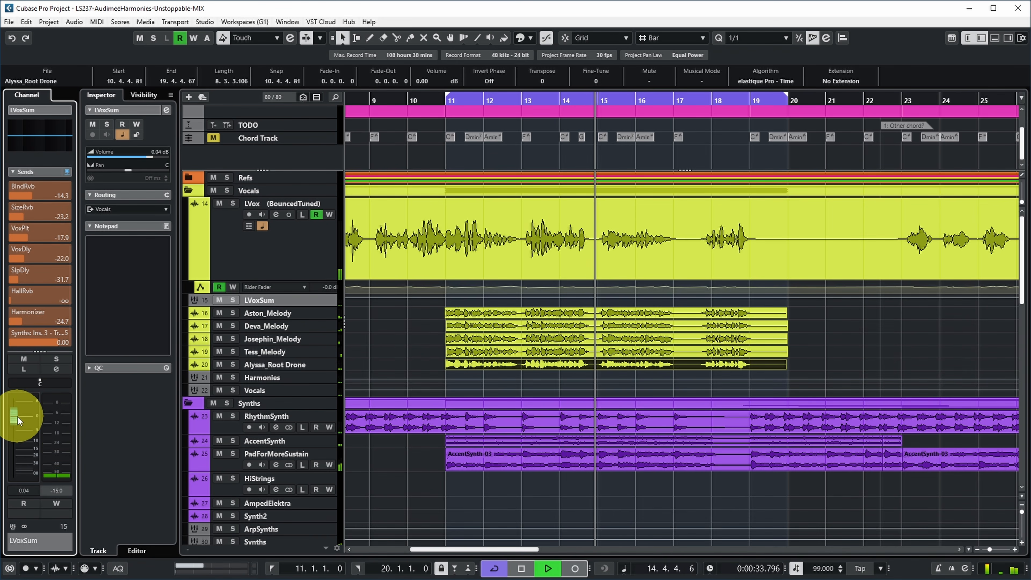
{"action": "left_click_drag", "start_coordinate": [17, 417], "coordinate": [18, 414]}
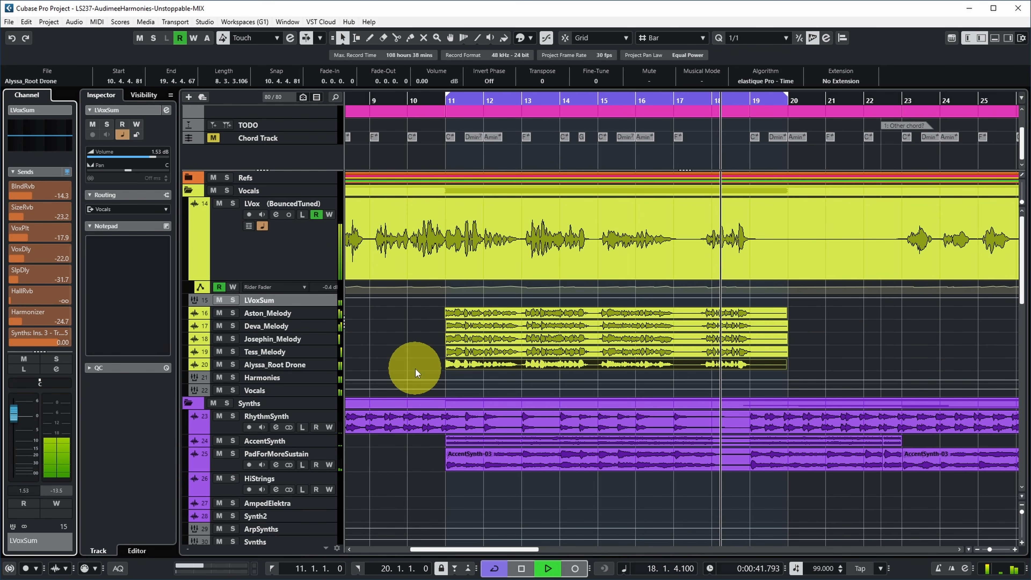
{"action": "key", "text": "space"}
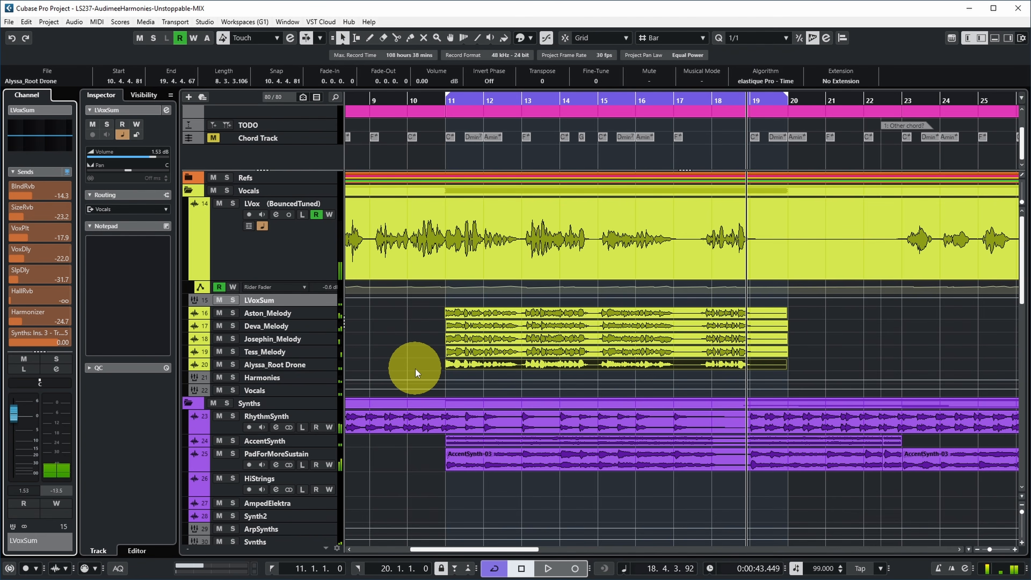